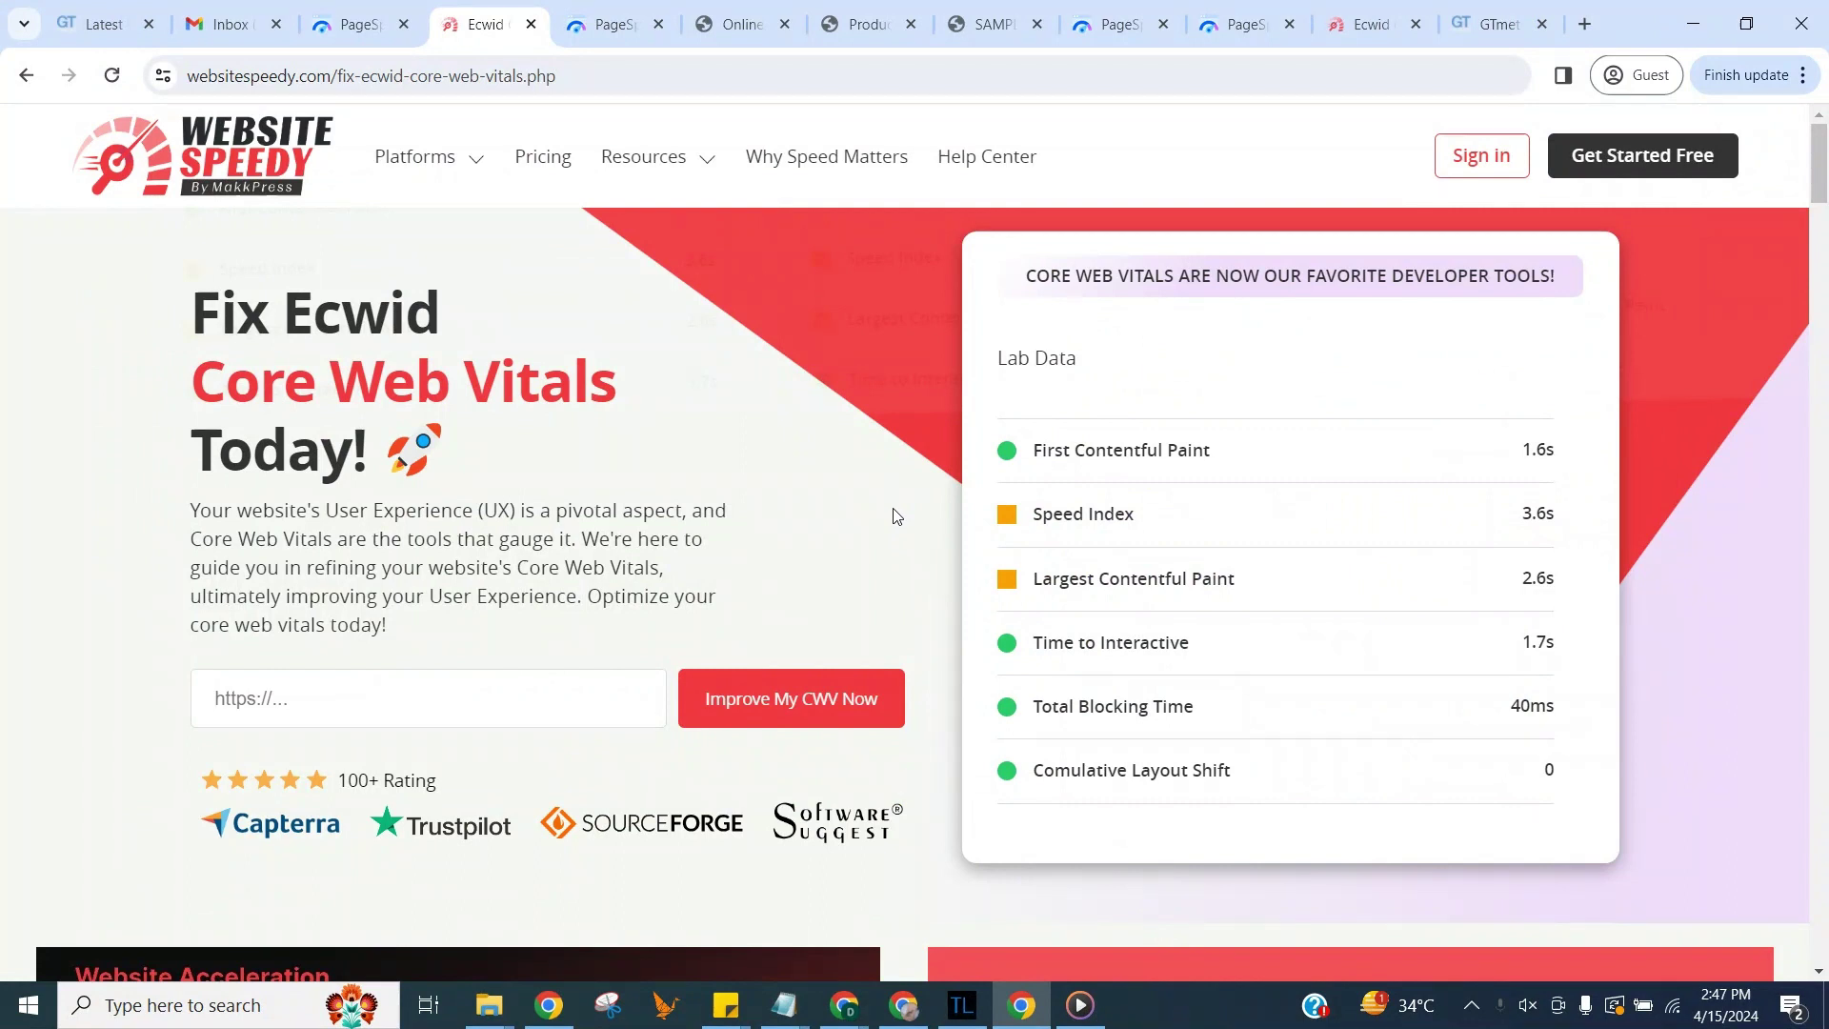
Step: Paste the store's address and request a Core Web Vitals improvement
left_click(521, 699)
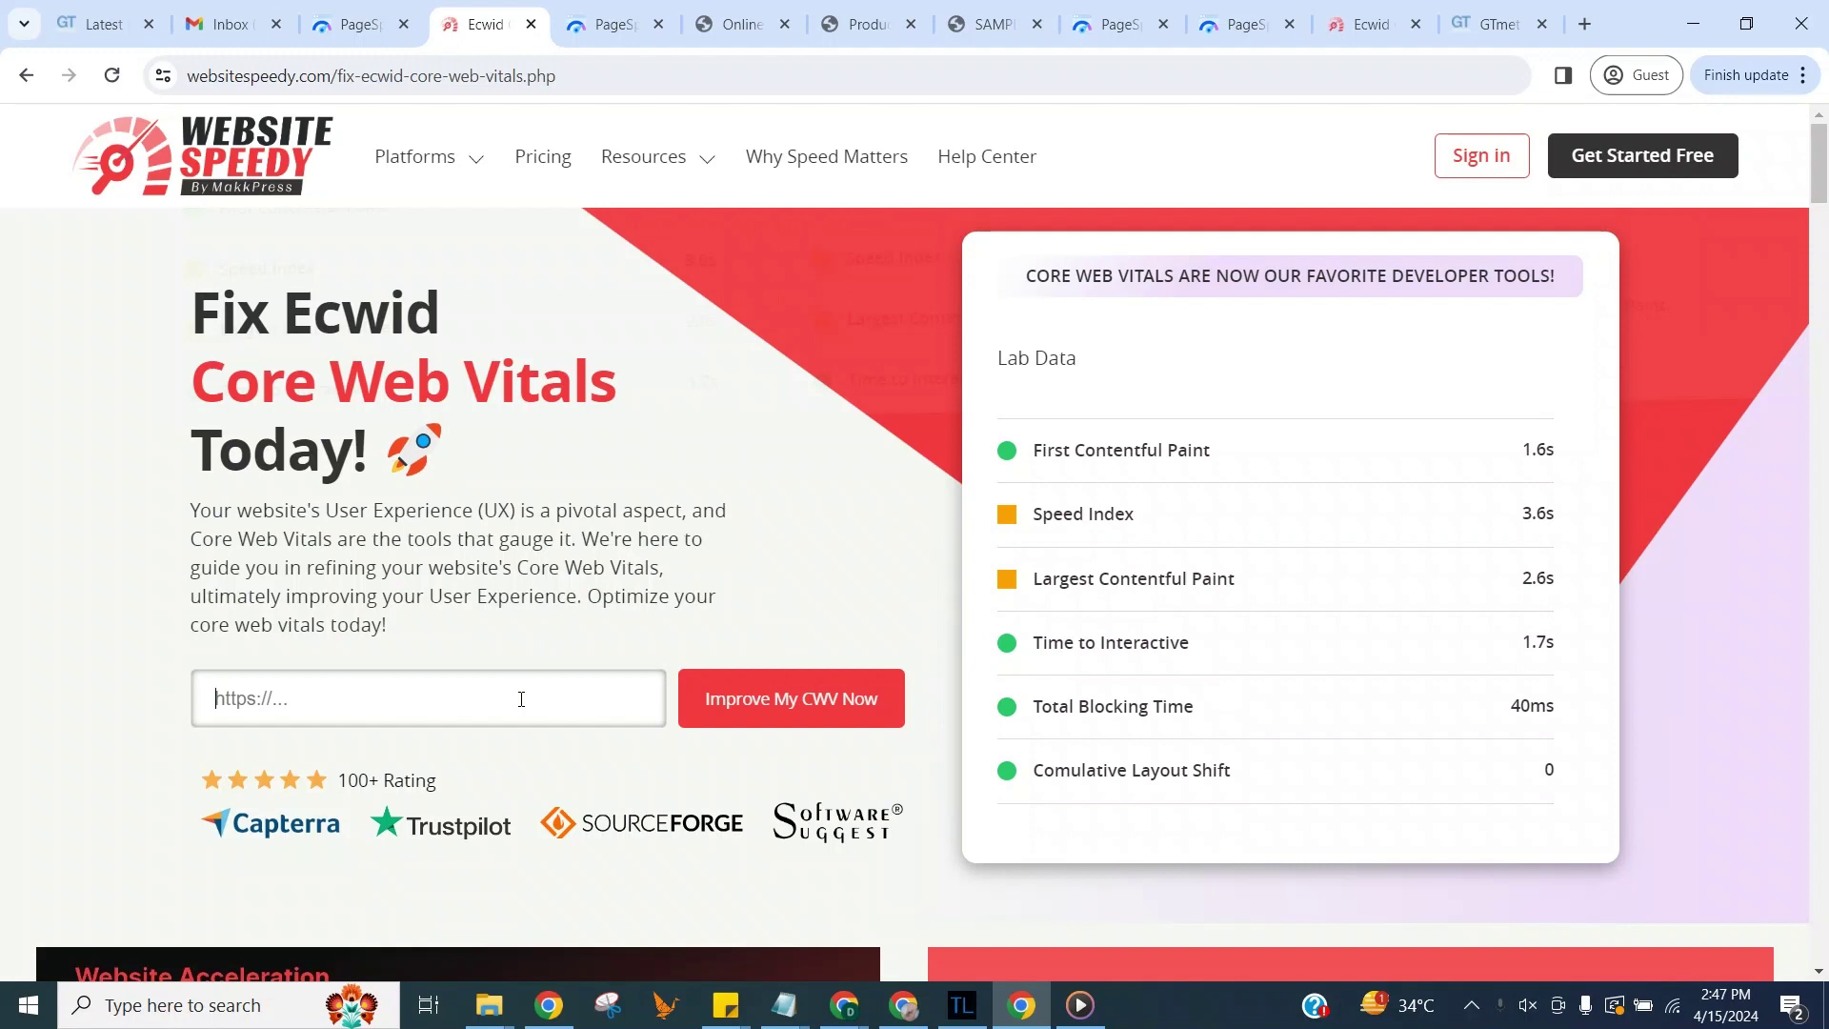
type("https://onlineestoreee.company.site/")
left_click(772, 703)
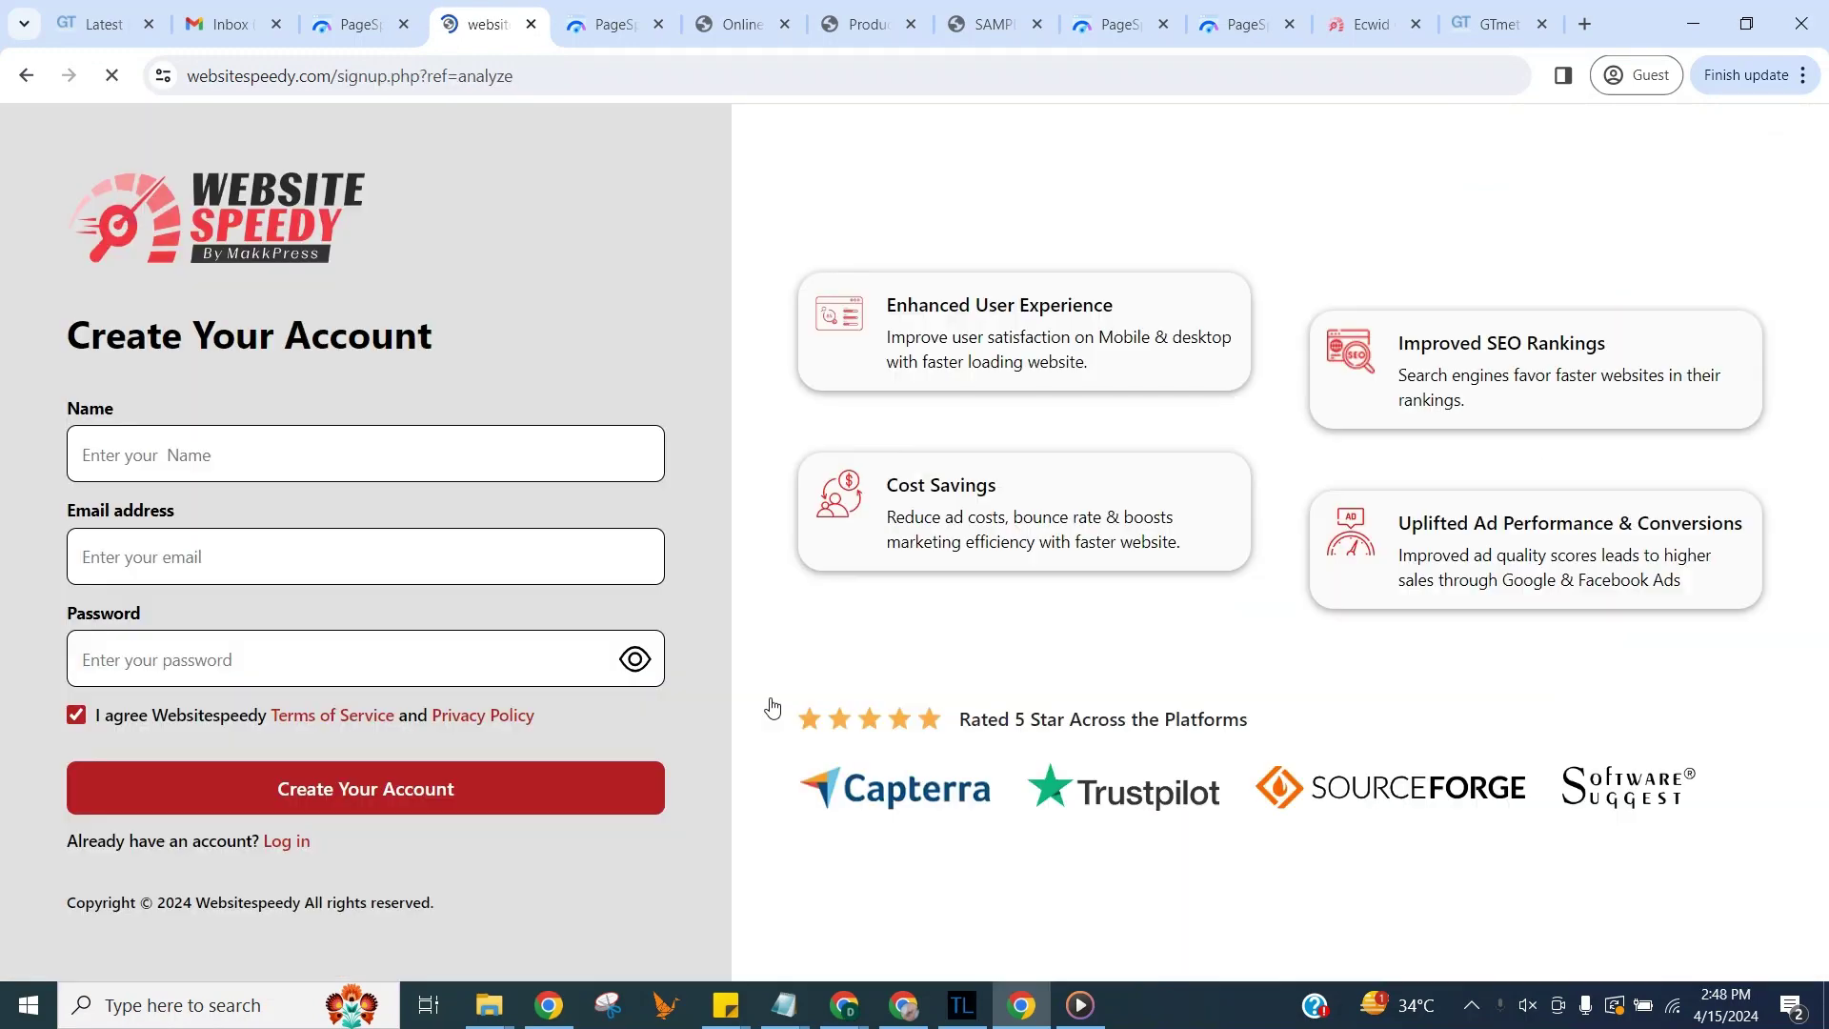
Step: Fill in the account name and e-mail, and set the platform to Other: Ecwid
left_click(556, 451)
type("Davi")
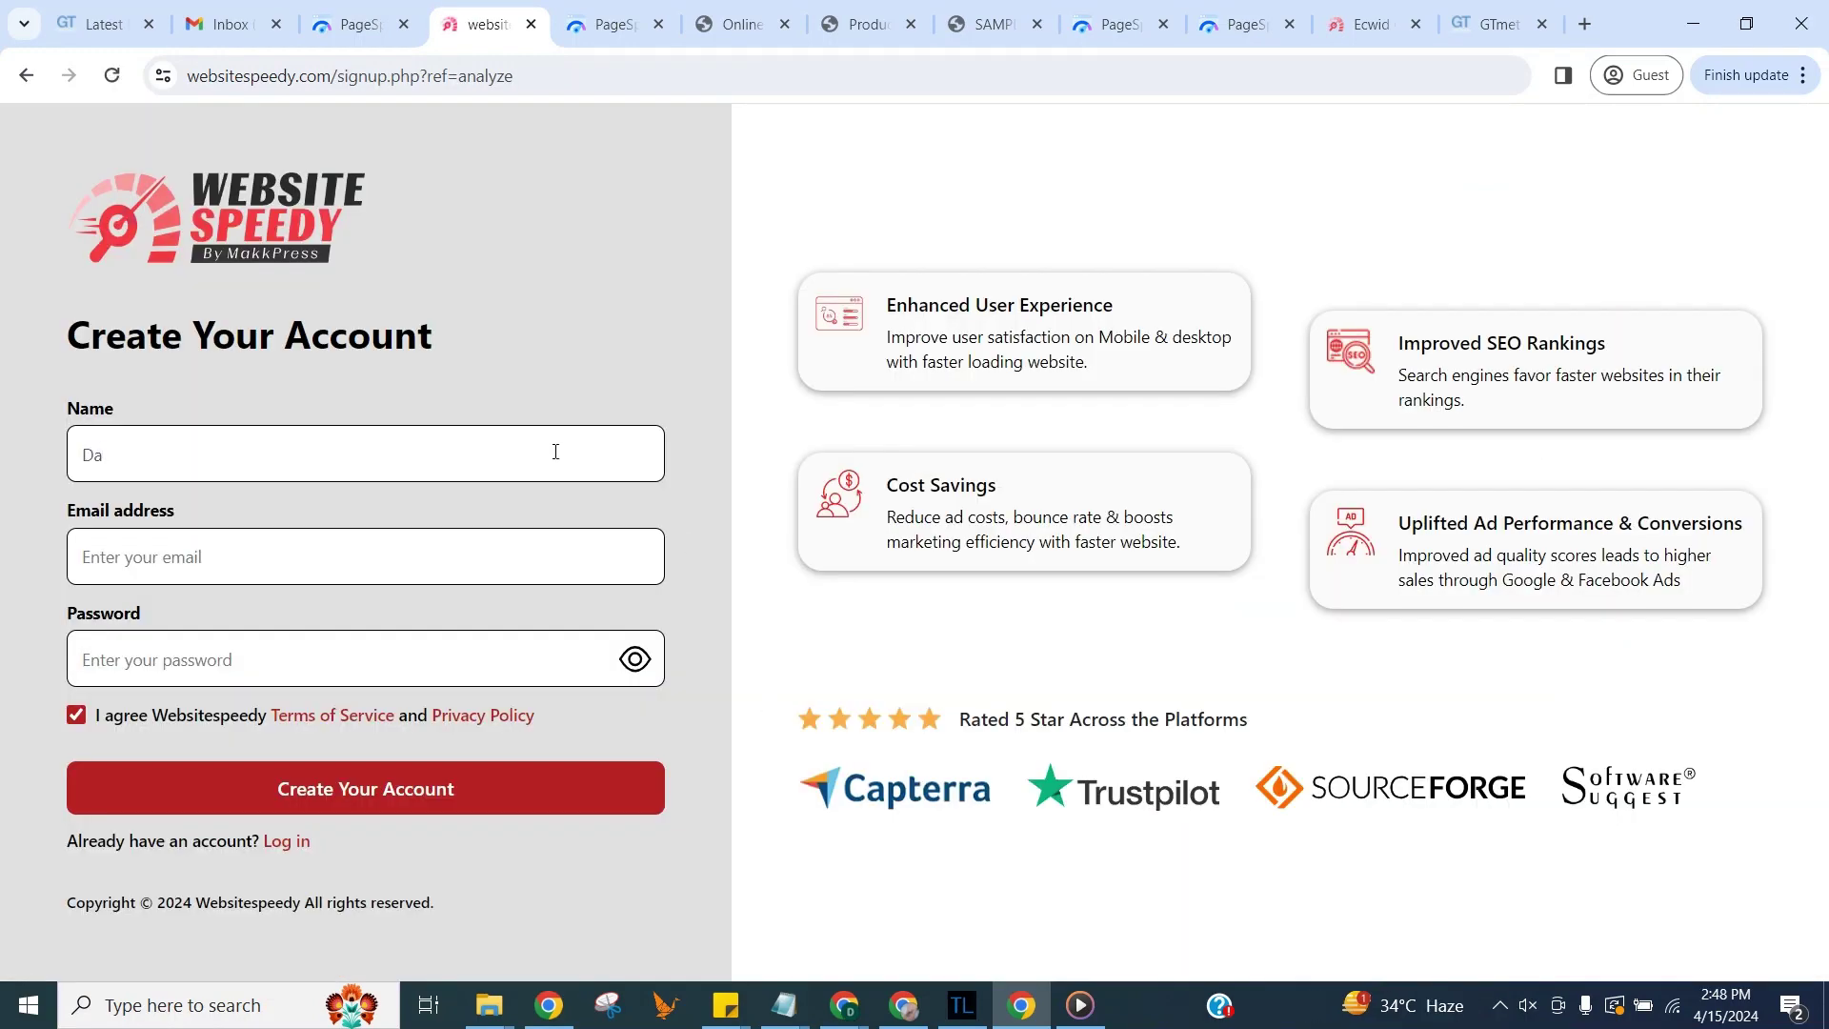
type("d")
left_click(490, 559)
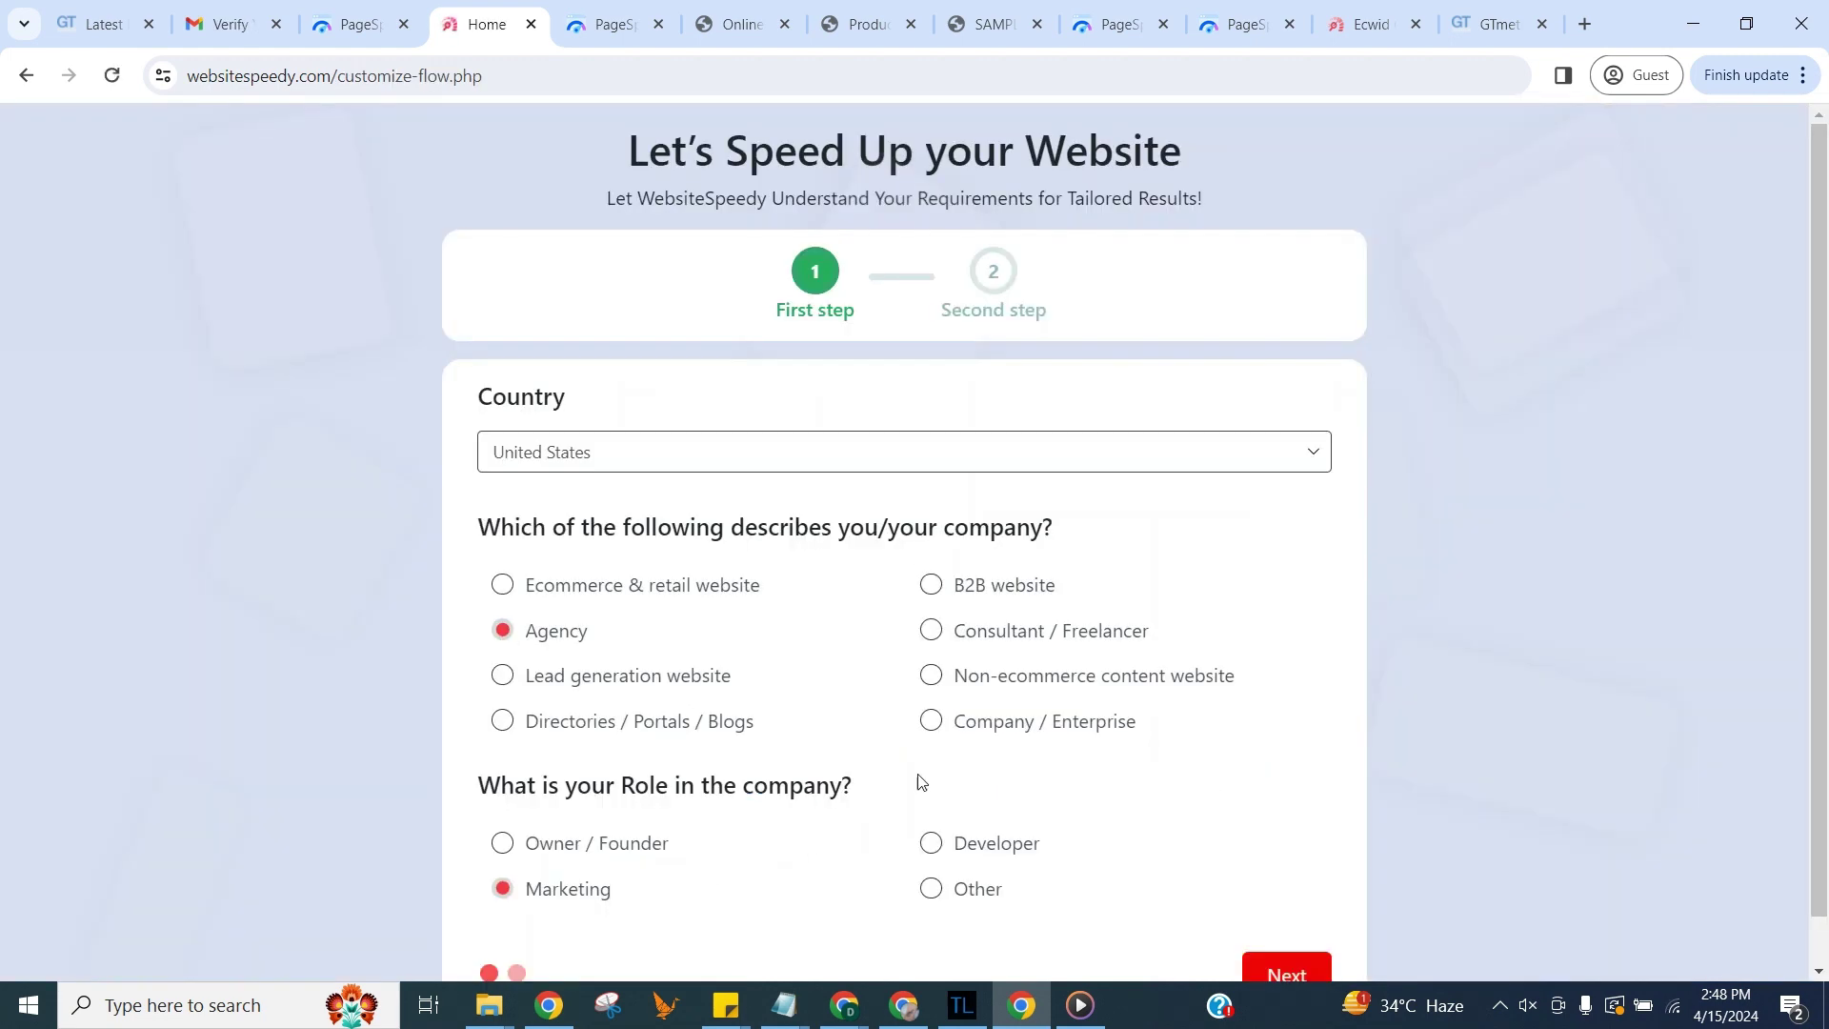
scroll(499, 572, "down", 5)
left_click(502, 629)
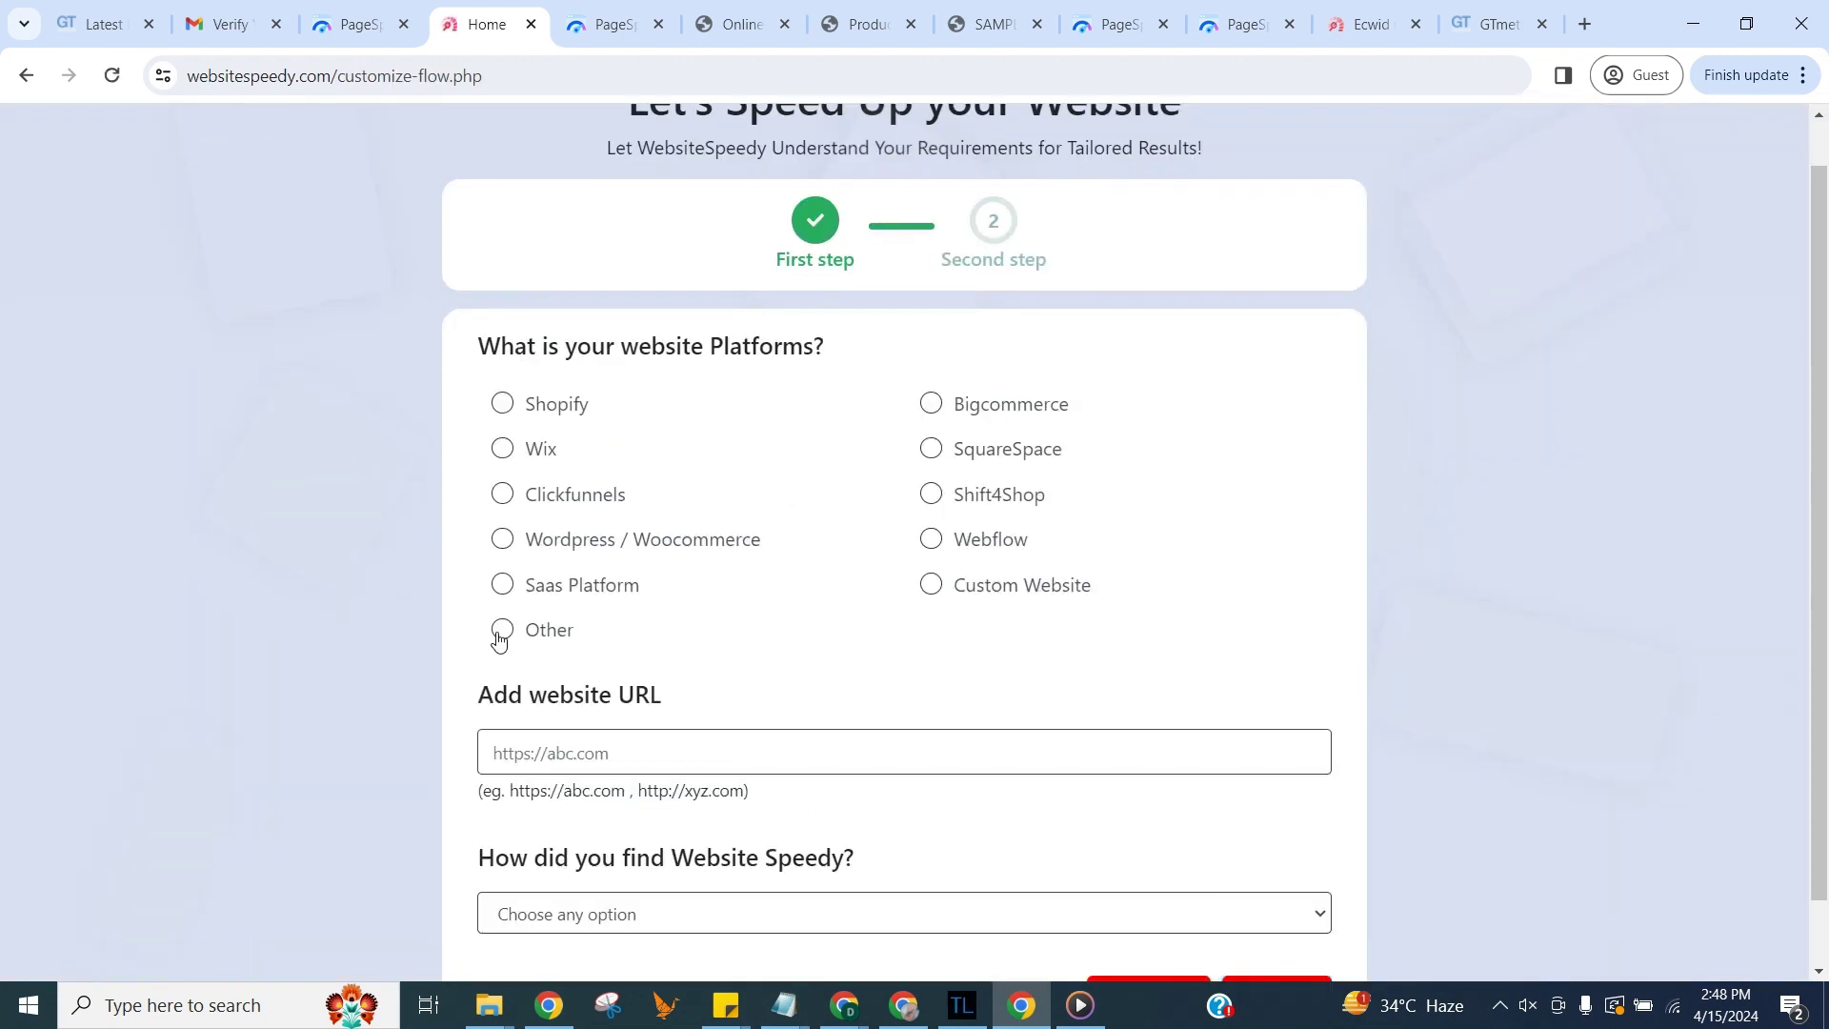
type("Ecwid")
Step: Choose how Website Speedy was found and start on the free Basic plan
scroll(706, 820, "down", 1)
left_click(753, 837)
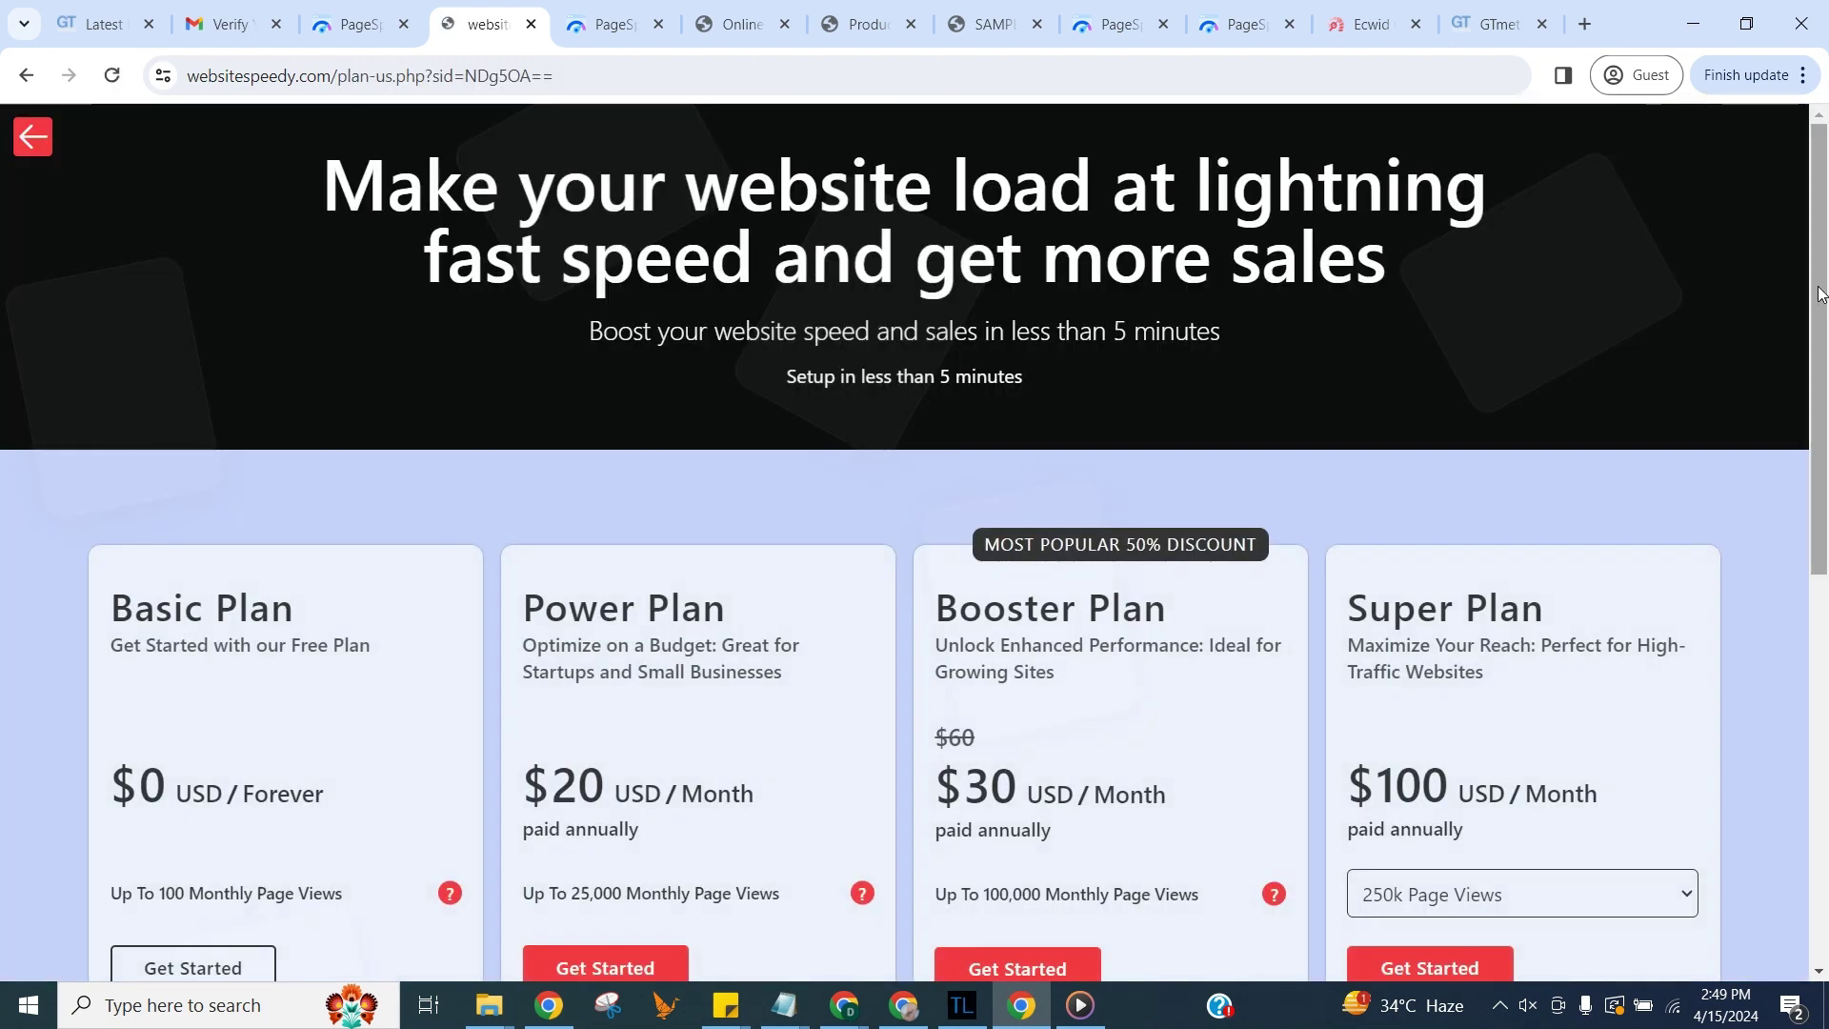
left_click_drag(1821, 293, 1821, 534)
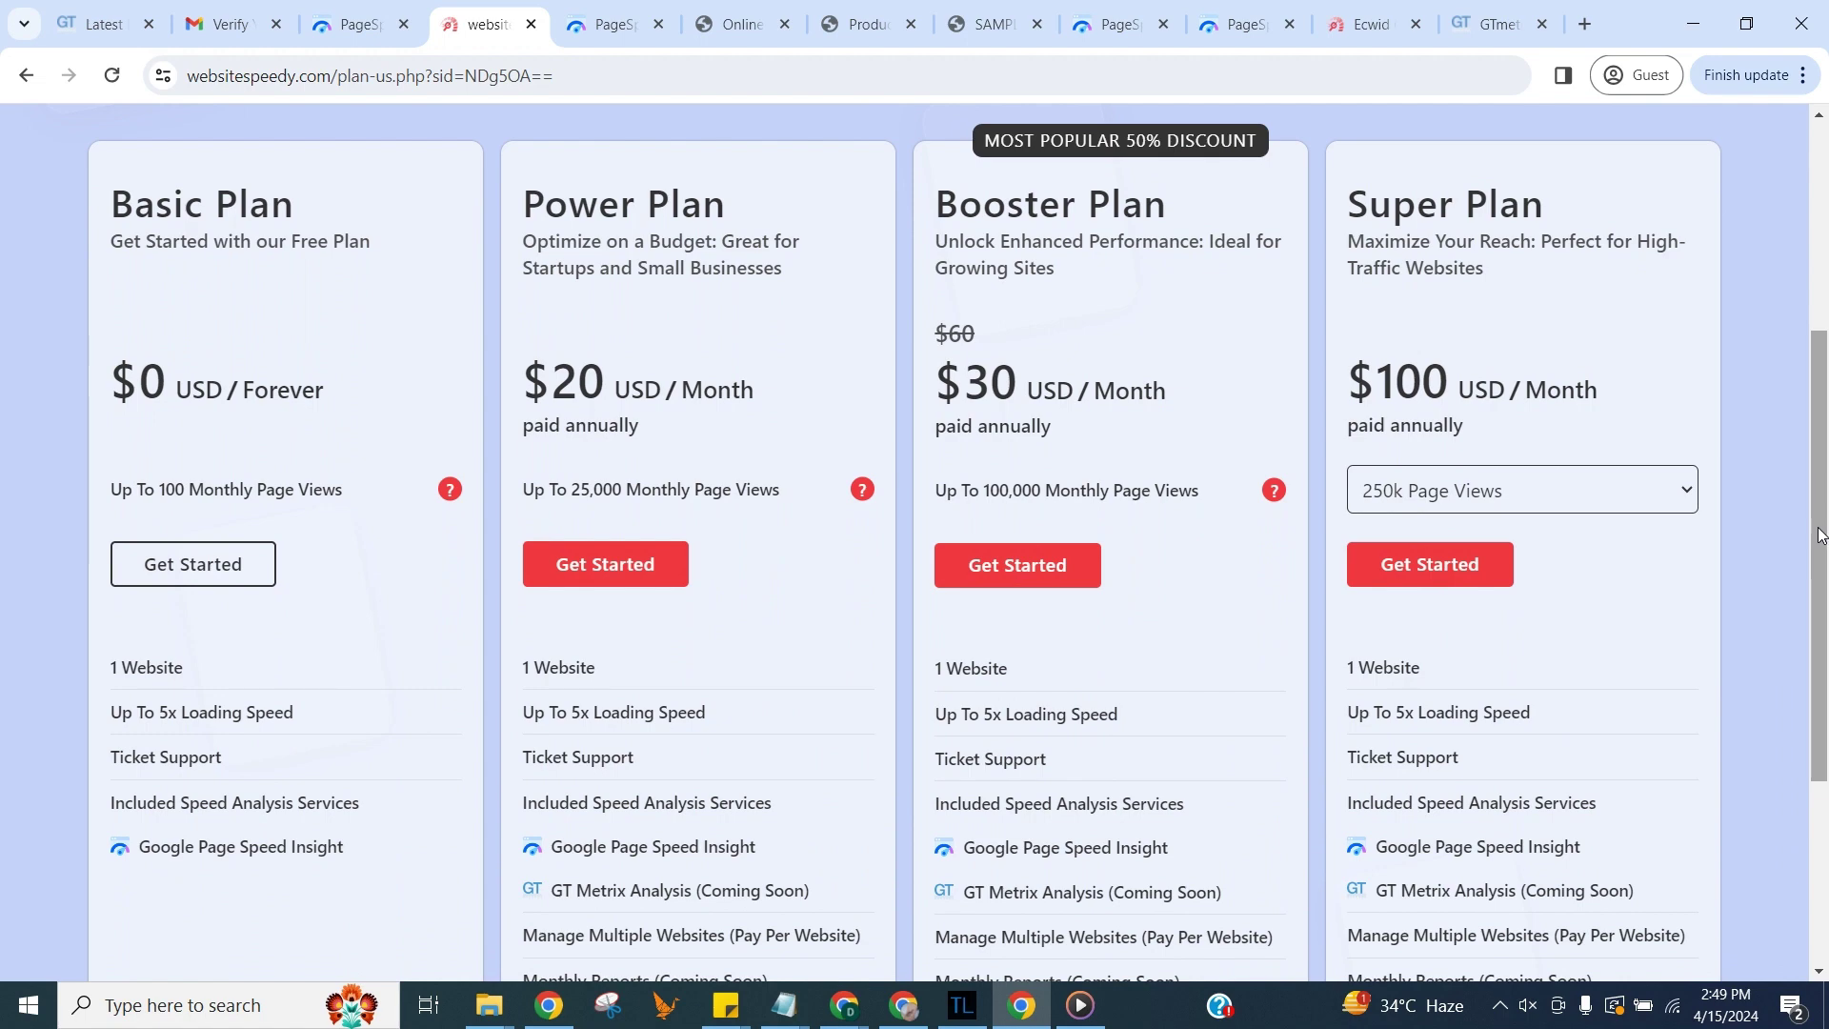
left_click(245, 567)
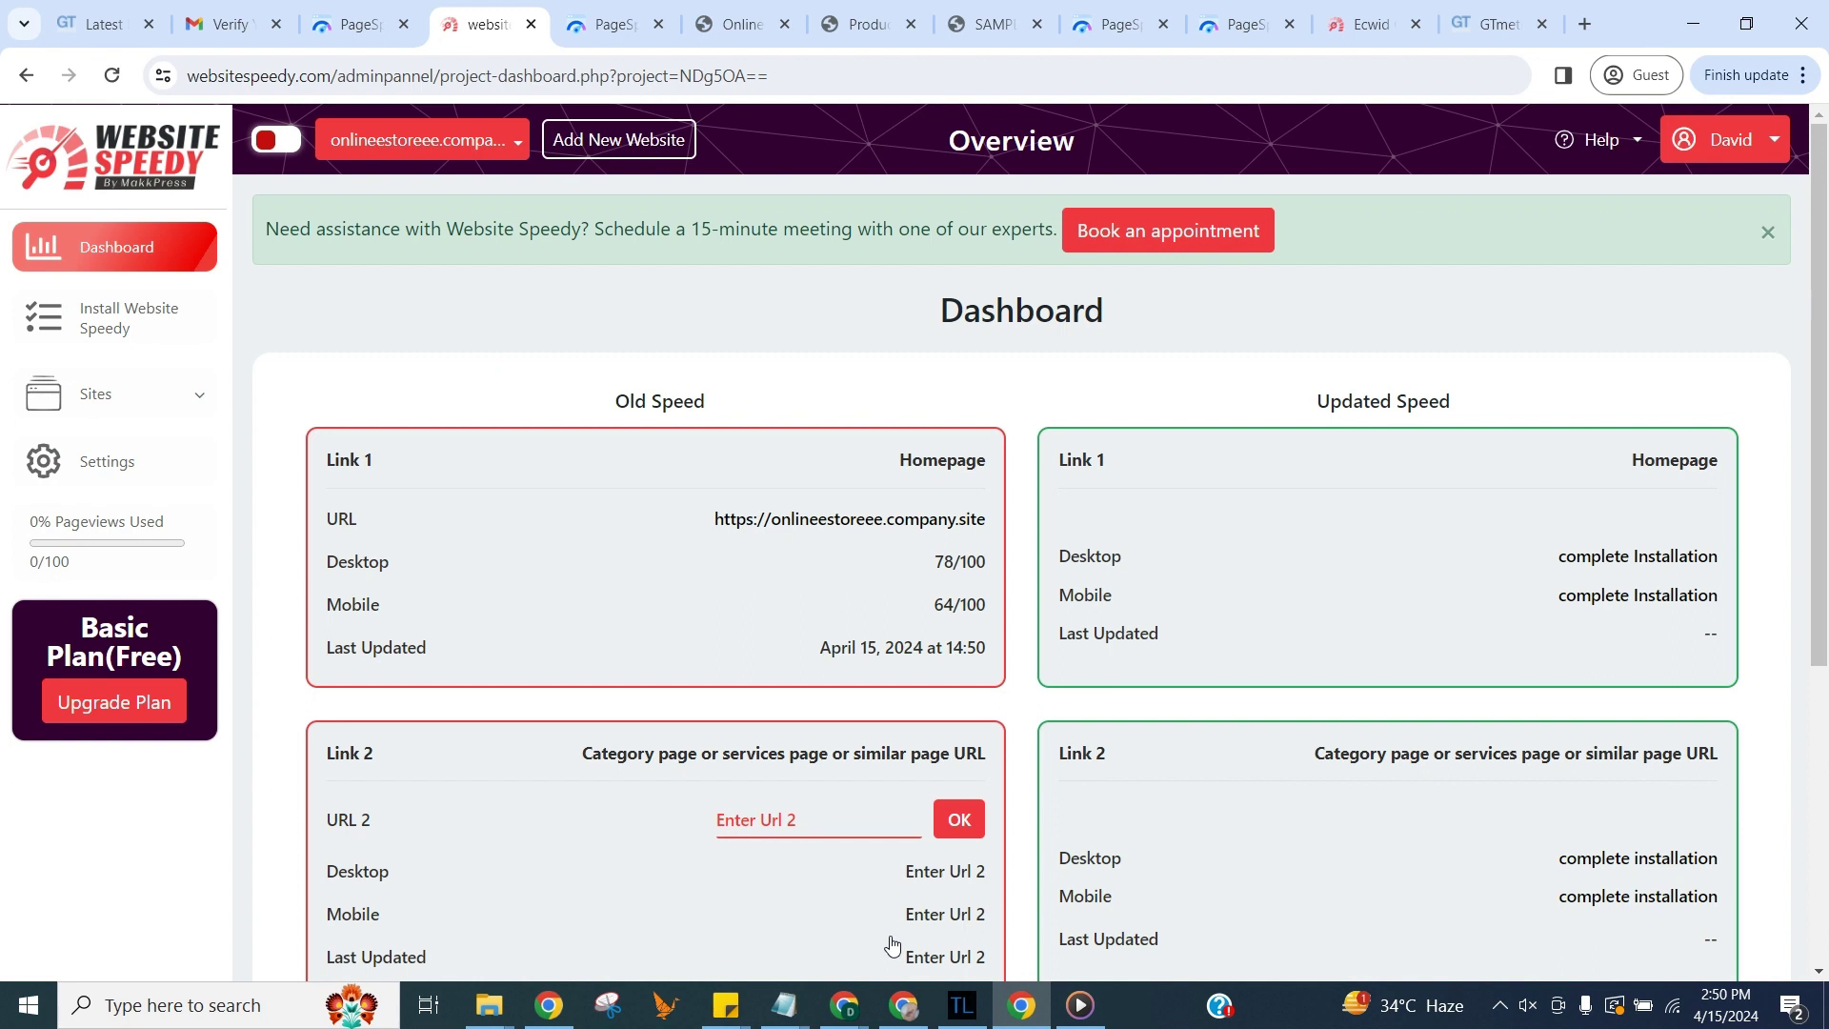
Step: Expand Sites in the sidebar to show All Sites and Add Website
left_click(195, 398)
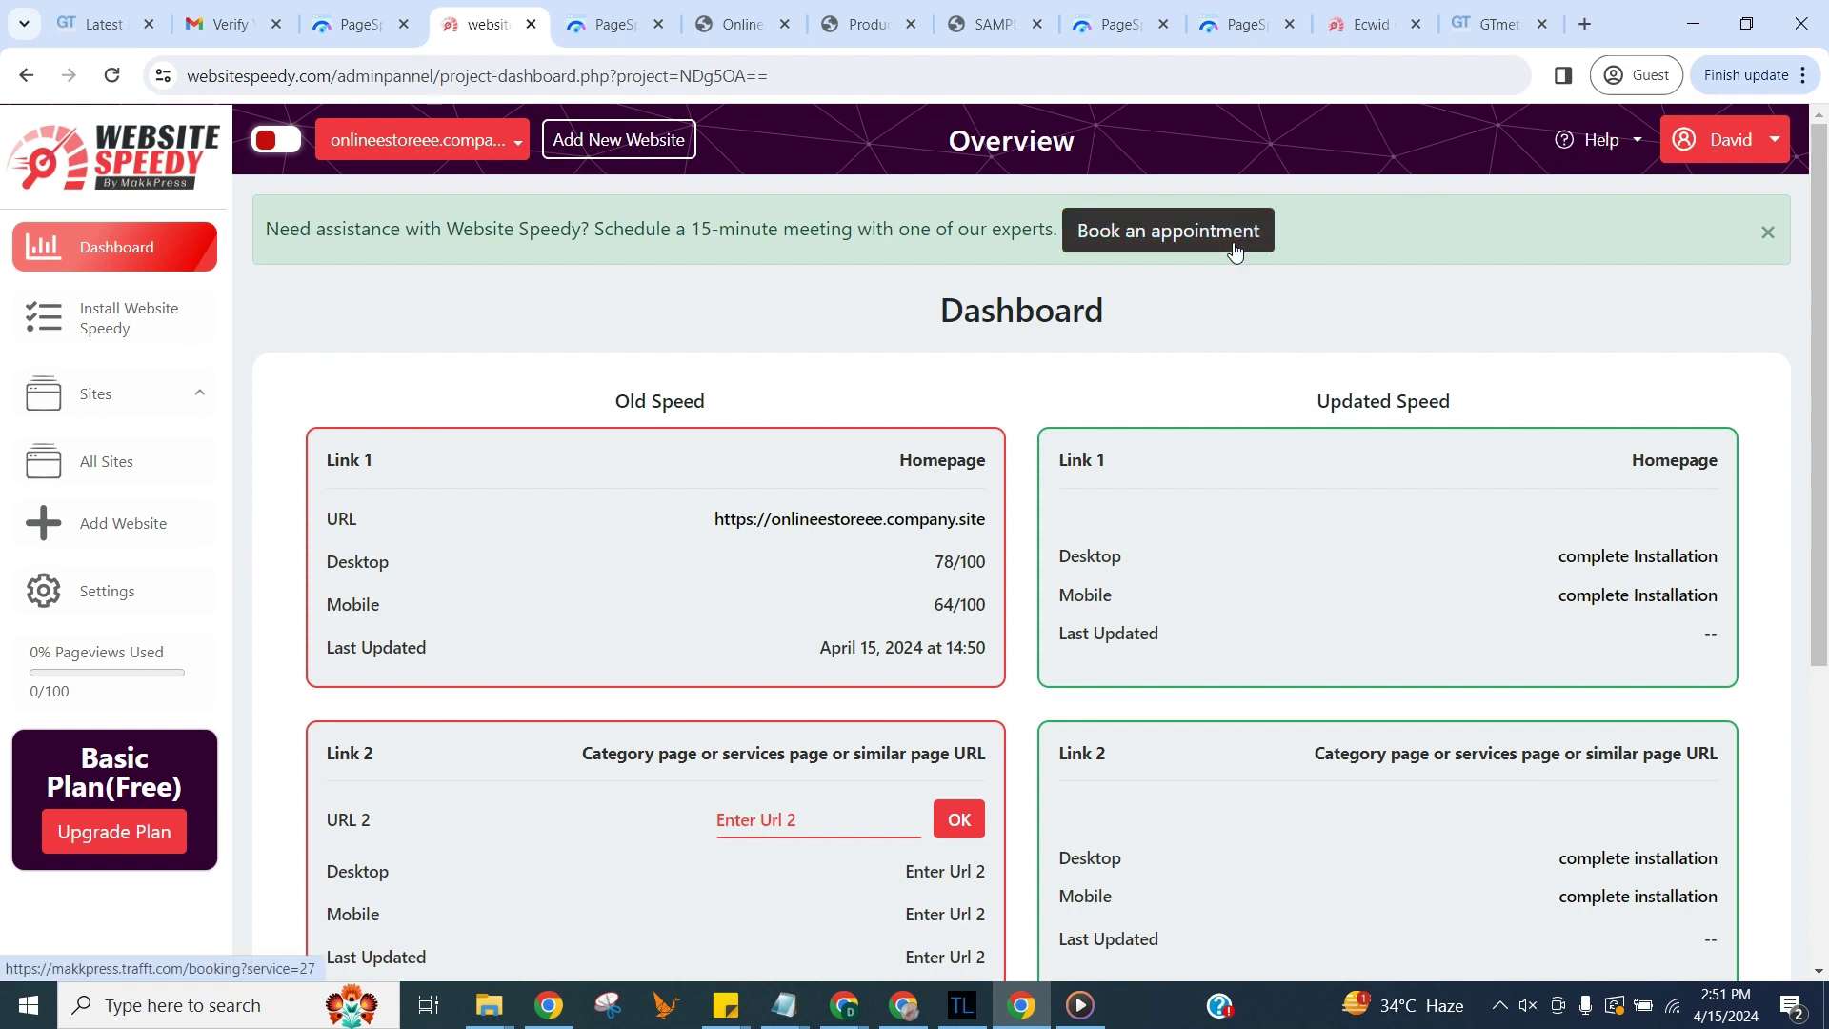
Step: Submit the products page as URL 2 and the yellow jumpsuit product page as URL 3
left_click(155, 324)
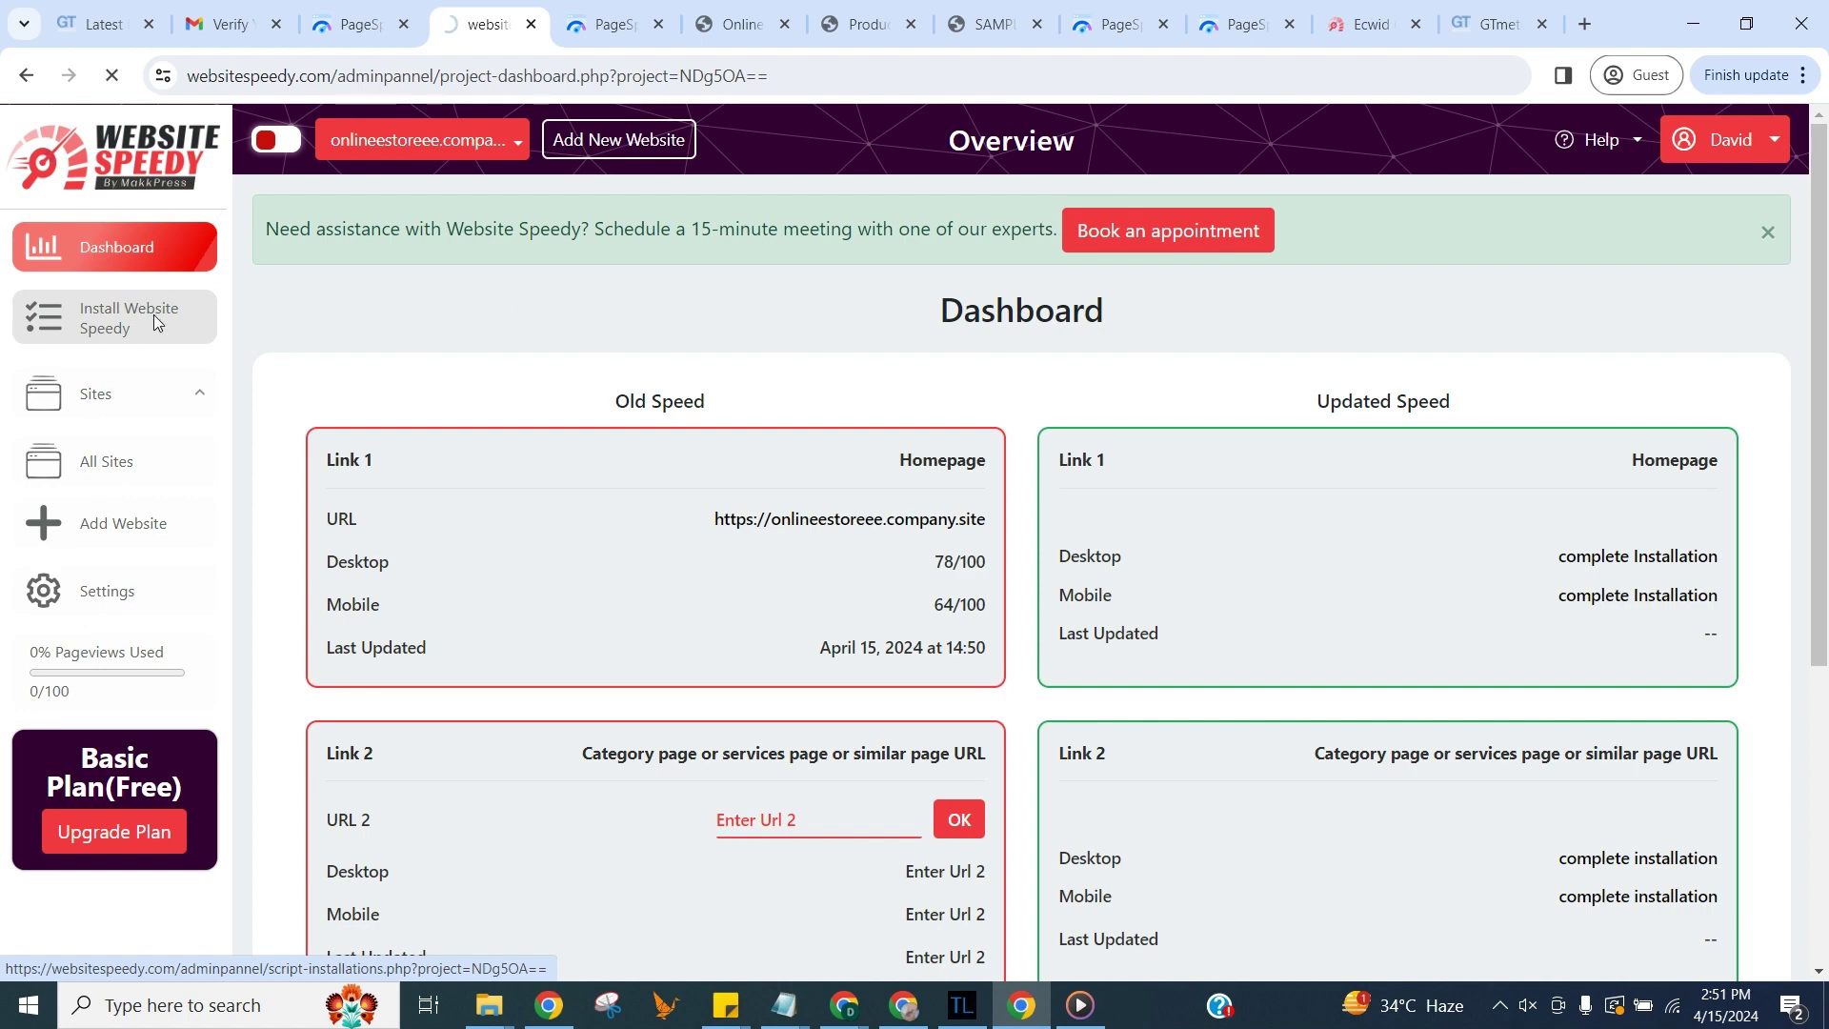
scroll(1068, 585, "down", 3)
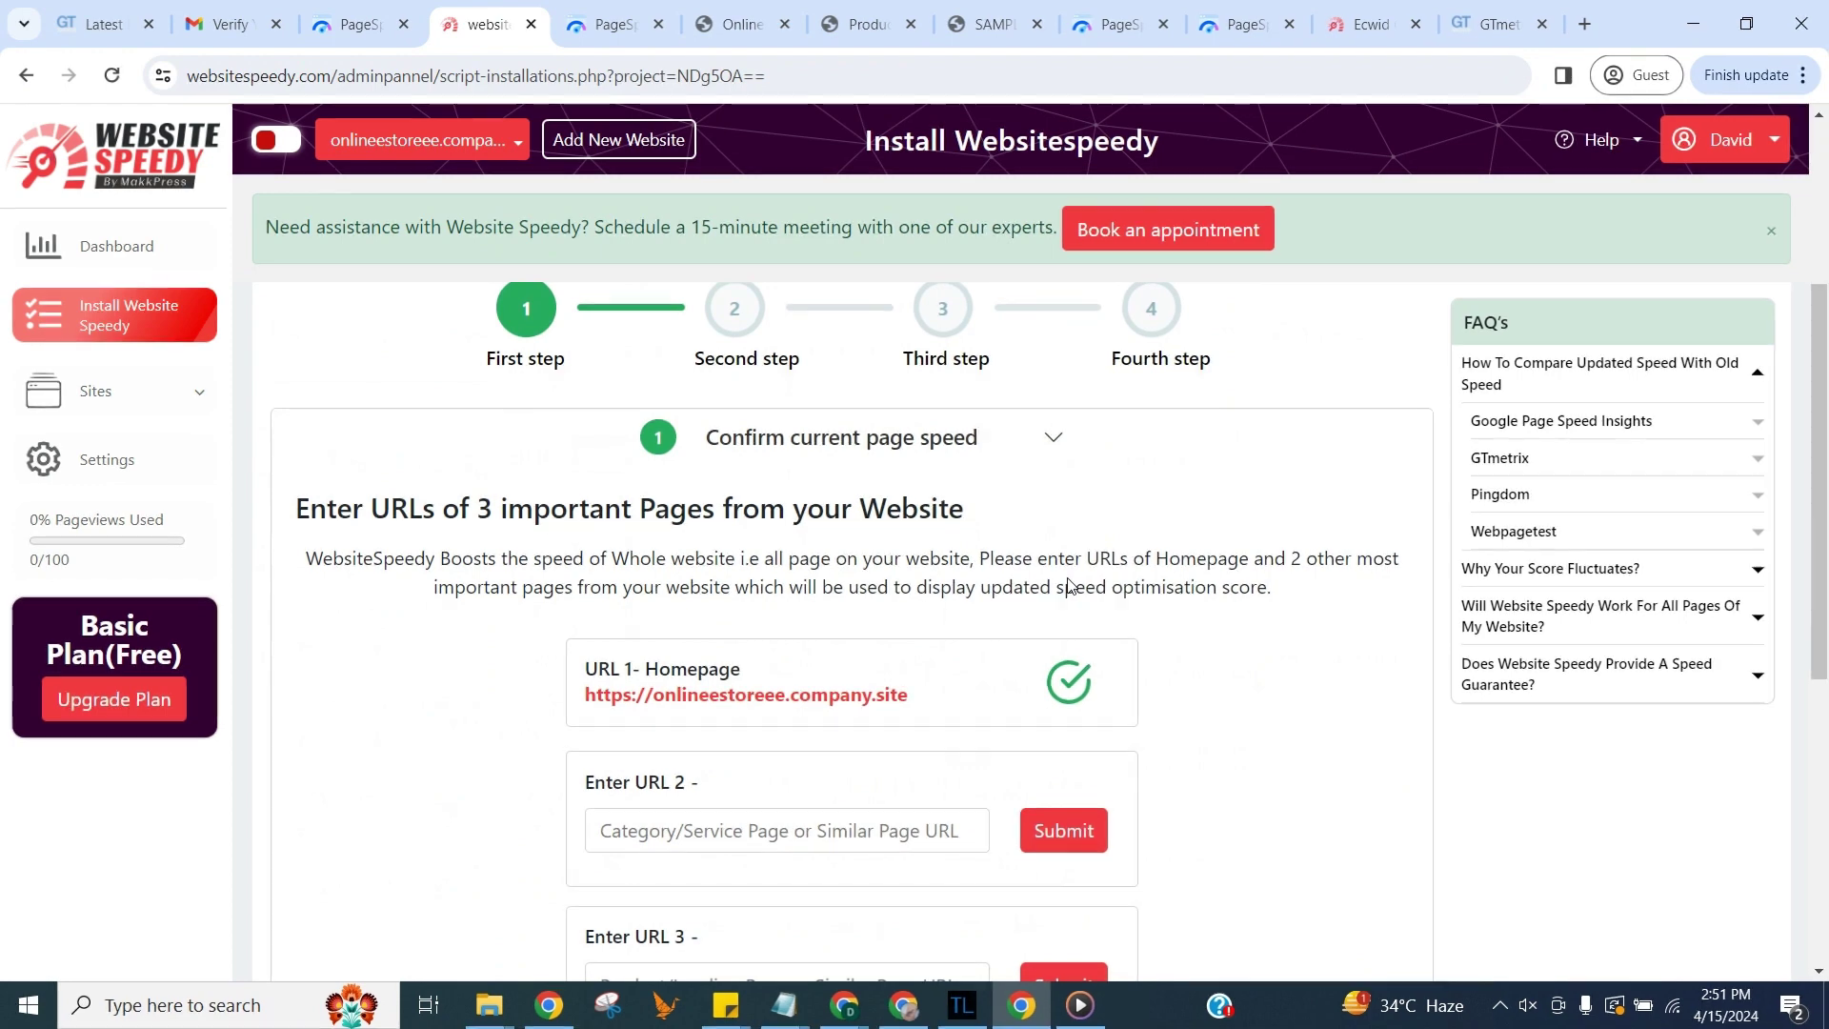
scroll(1069, 586, "down", 2)
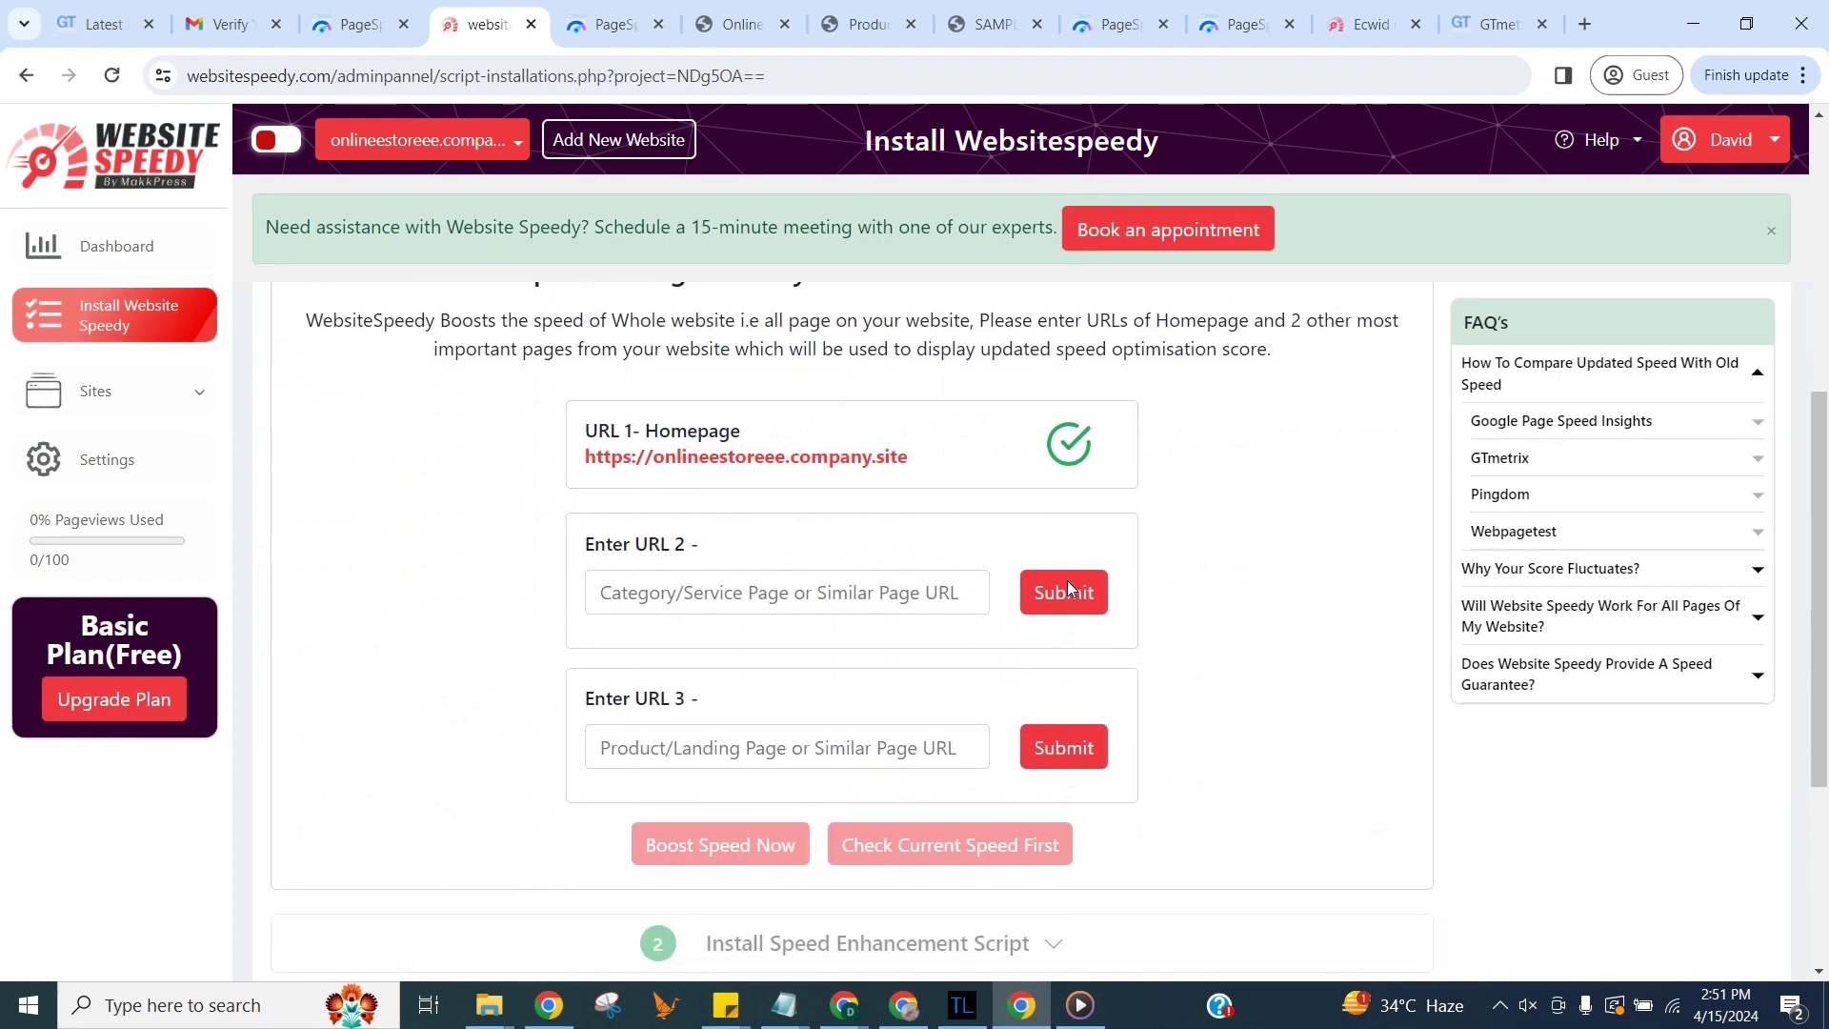
left_click(928, 602)
type("https://onlineestoreee.company.site/products/")
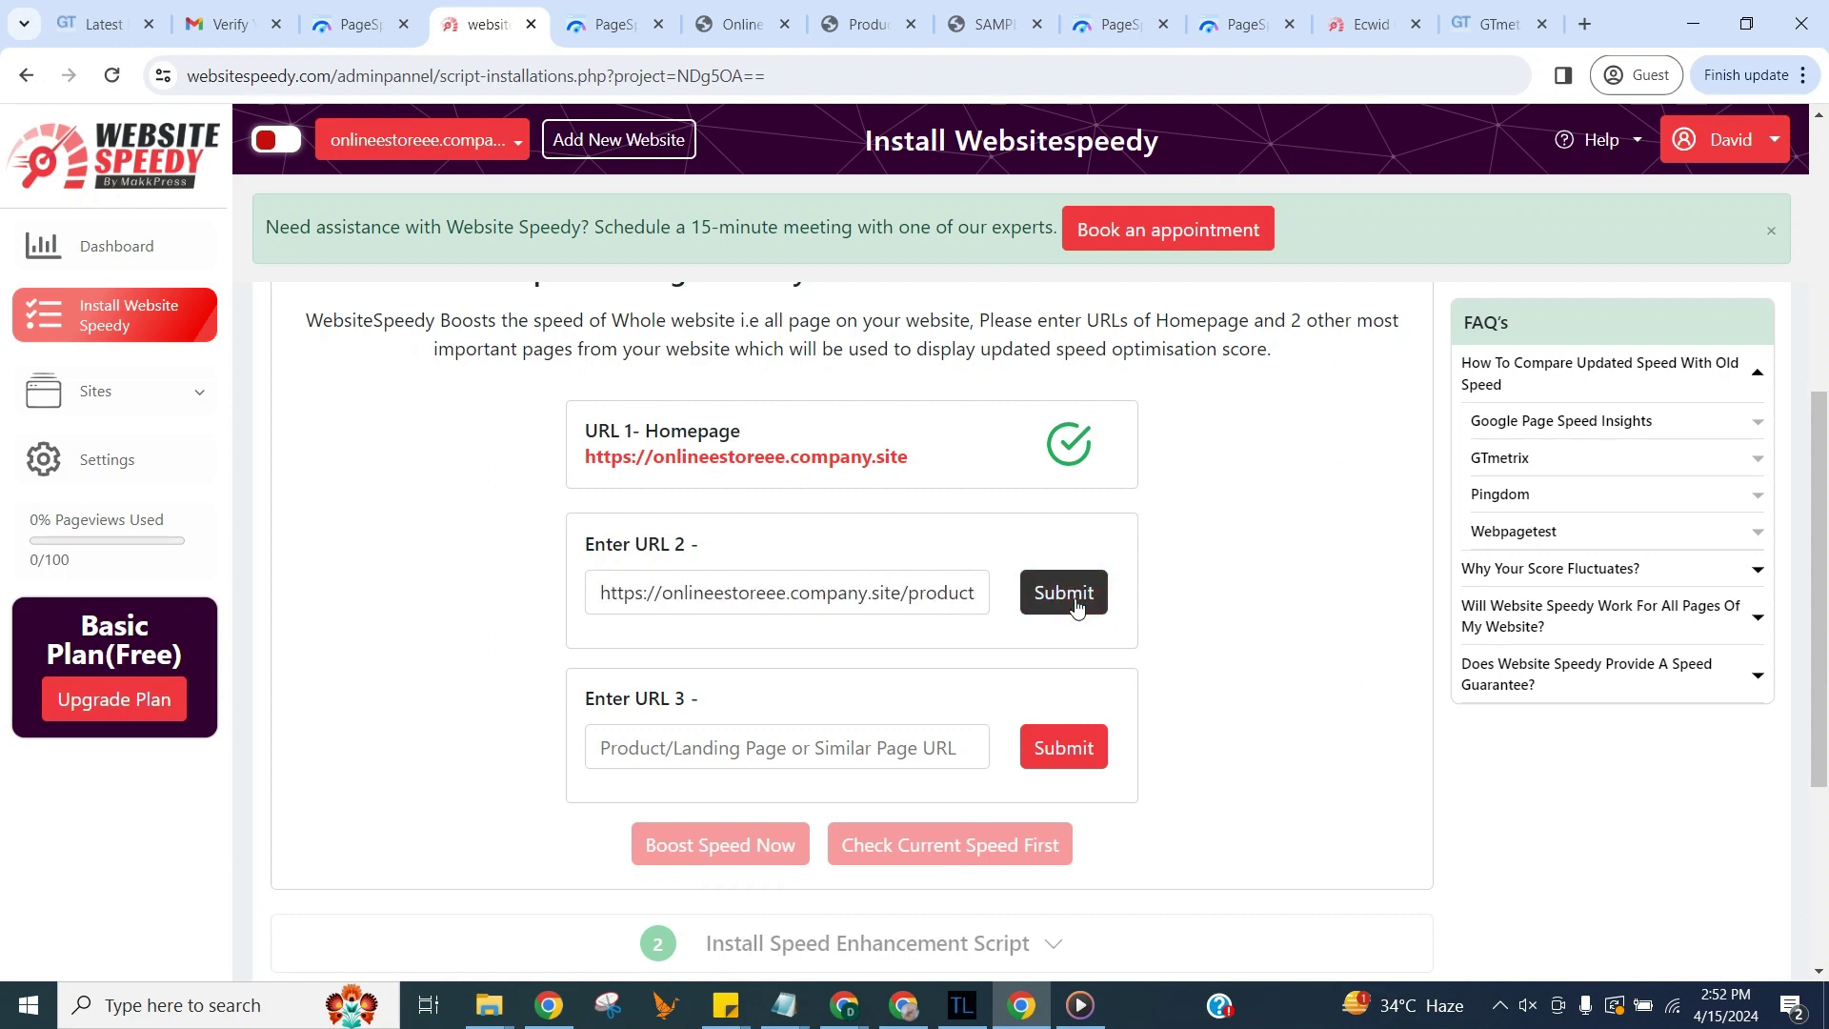
left_click(1064, 592)
left_click(948, 705)
type("https://onlineestoreee.company.site/products/SAMPLE-Yellow-Solid-Jumpsuit-p632829416")
left_click(1063, 705)
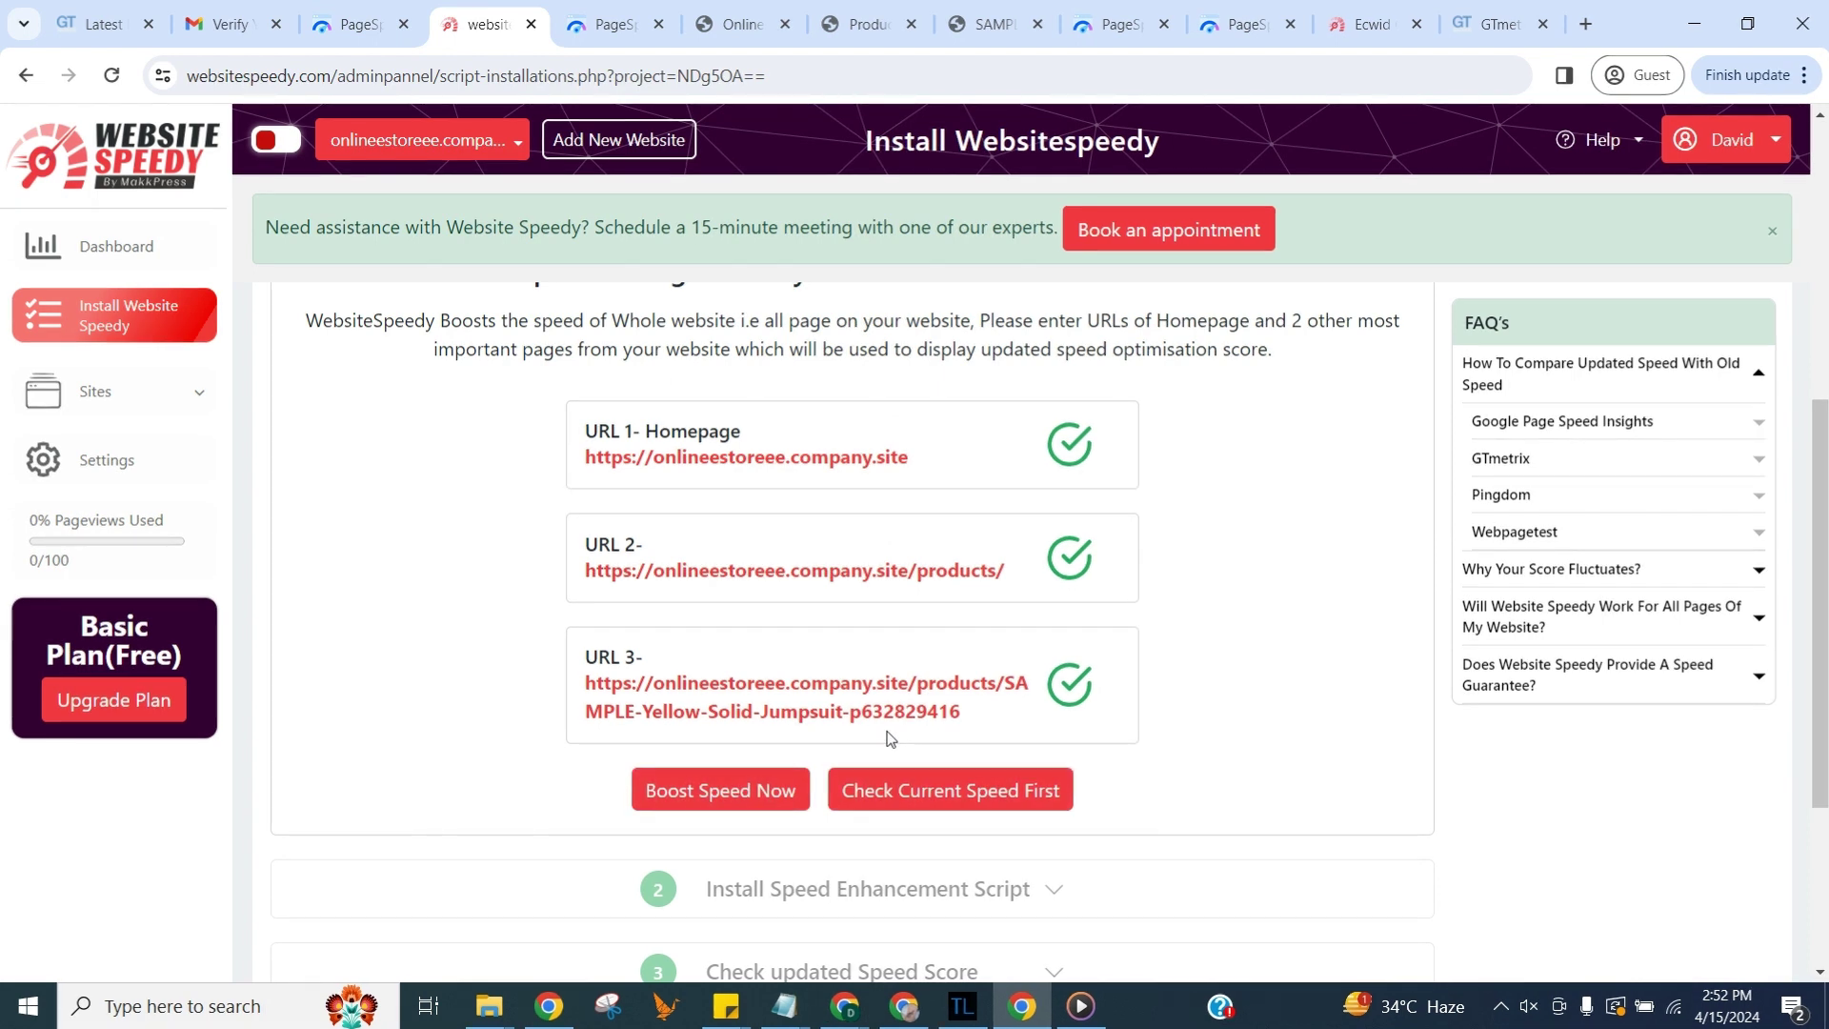
Step: Boost speed to reveal step 2's install script, then view the Pingdom speed test results
left_click(767, 796)
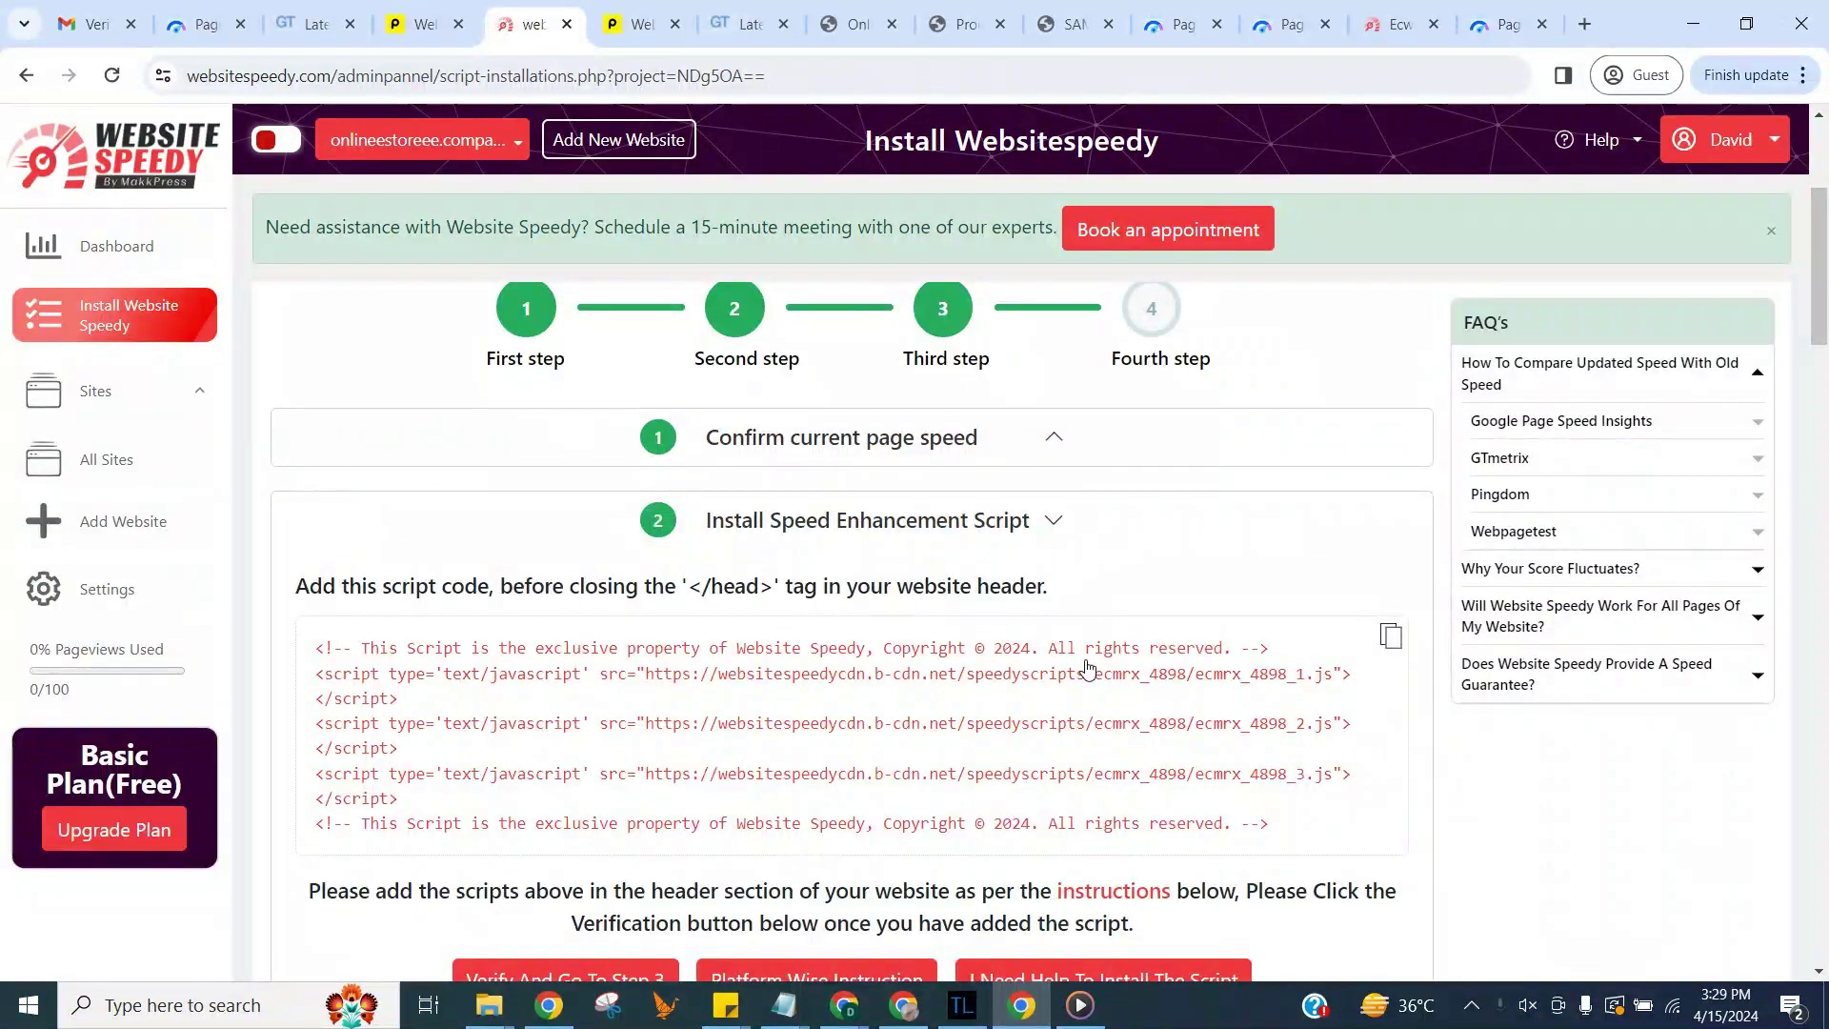
left_click(429, 35)
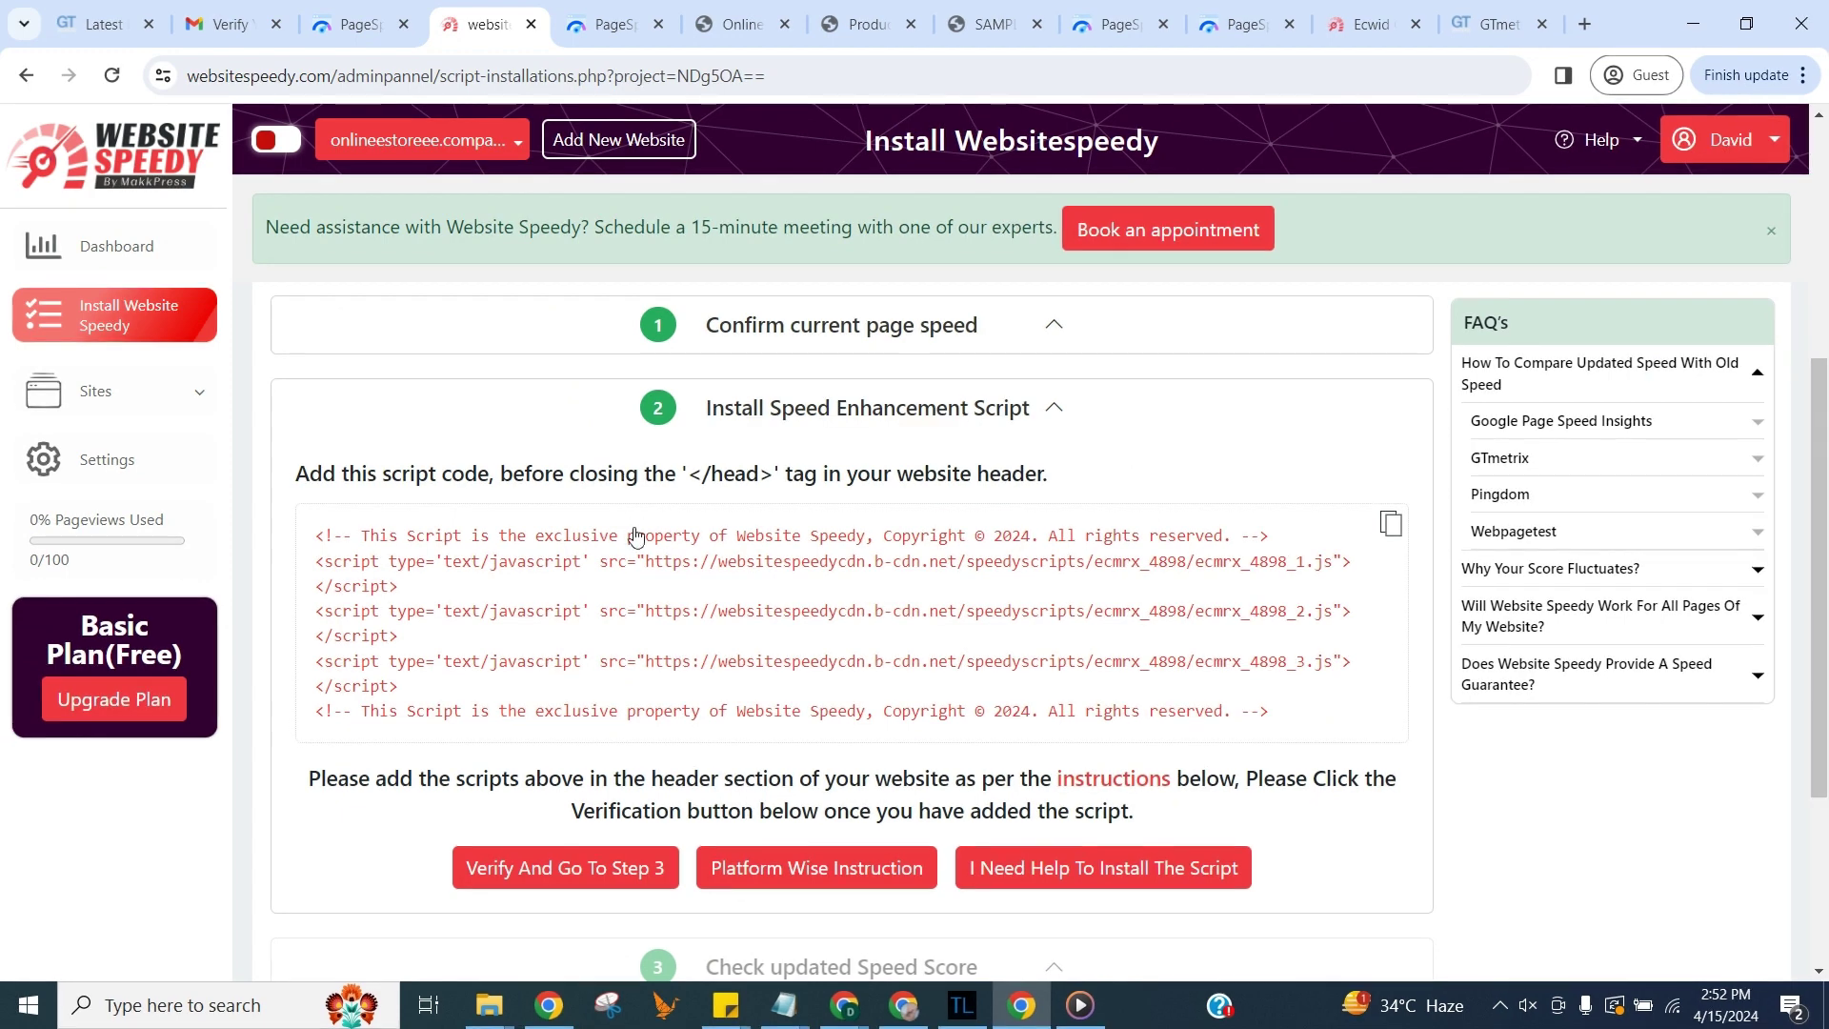
Step: Copy the speed script into Ecwid's Custom JavaScript code under Website > Overview and save
left_click(1389, 526)
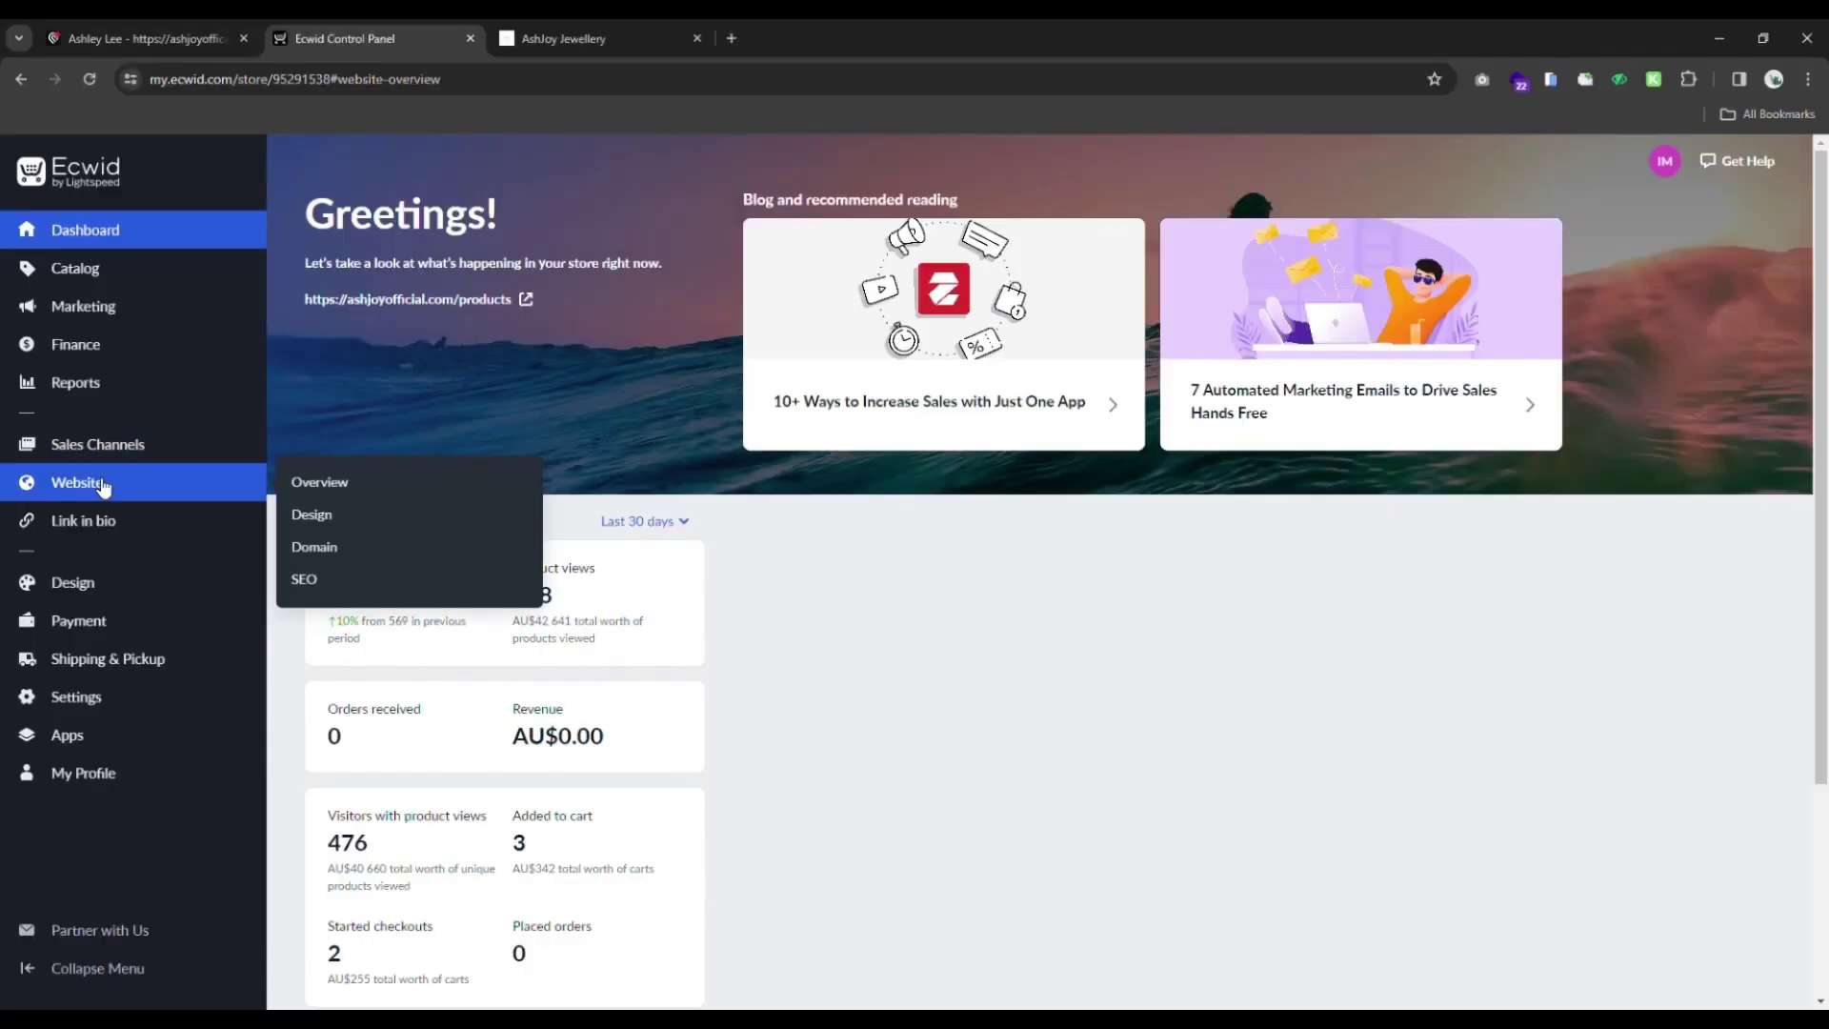
left_click(102, 483)
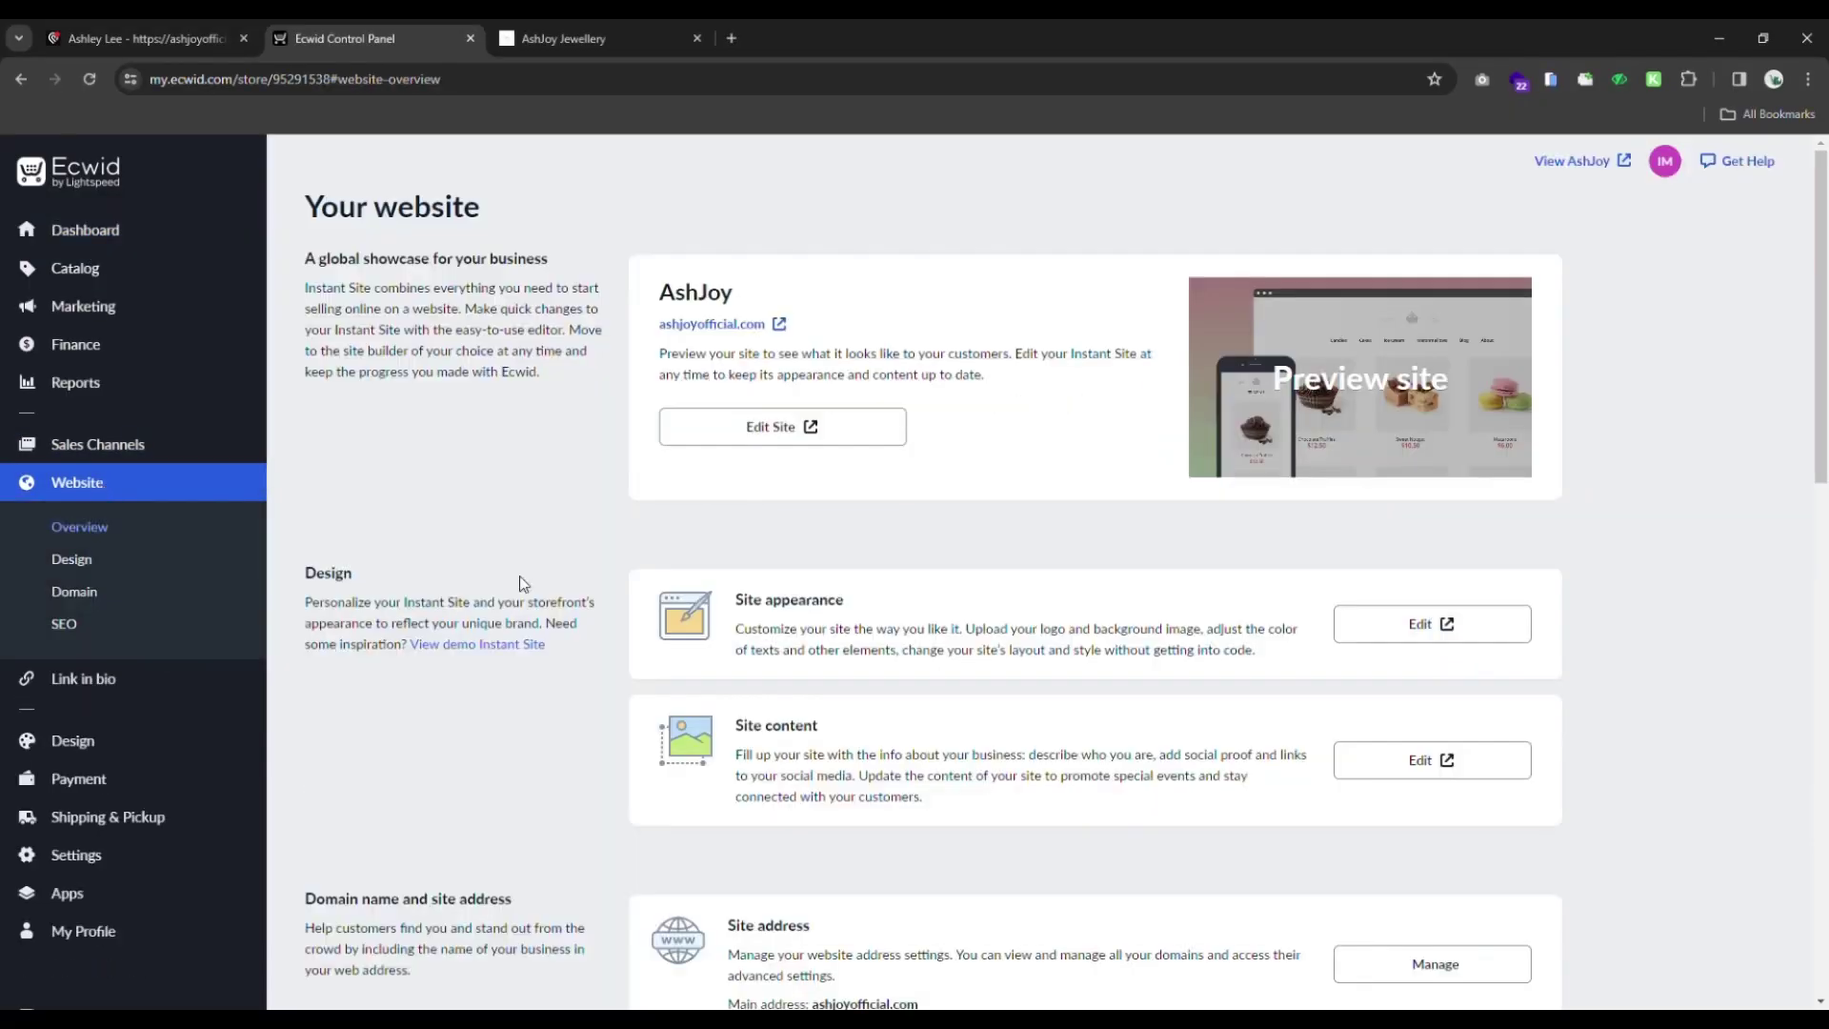
scroll(1453, 584, "down", 10)
left_click(715, 796)
key("ctrl+v")
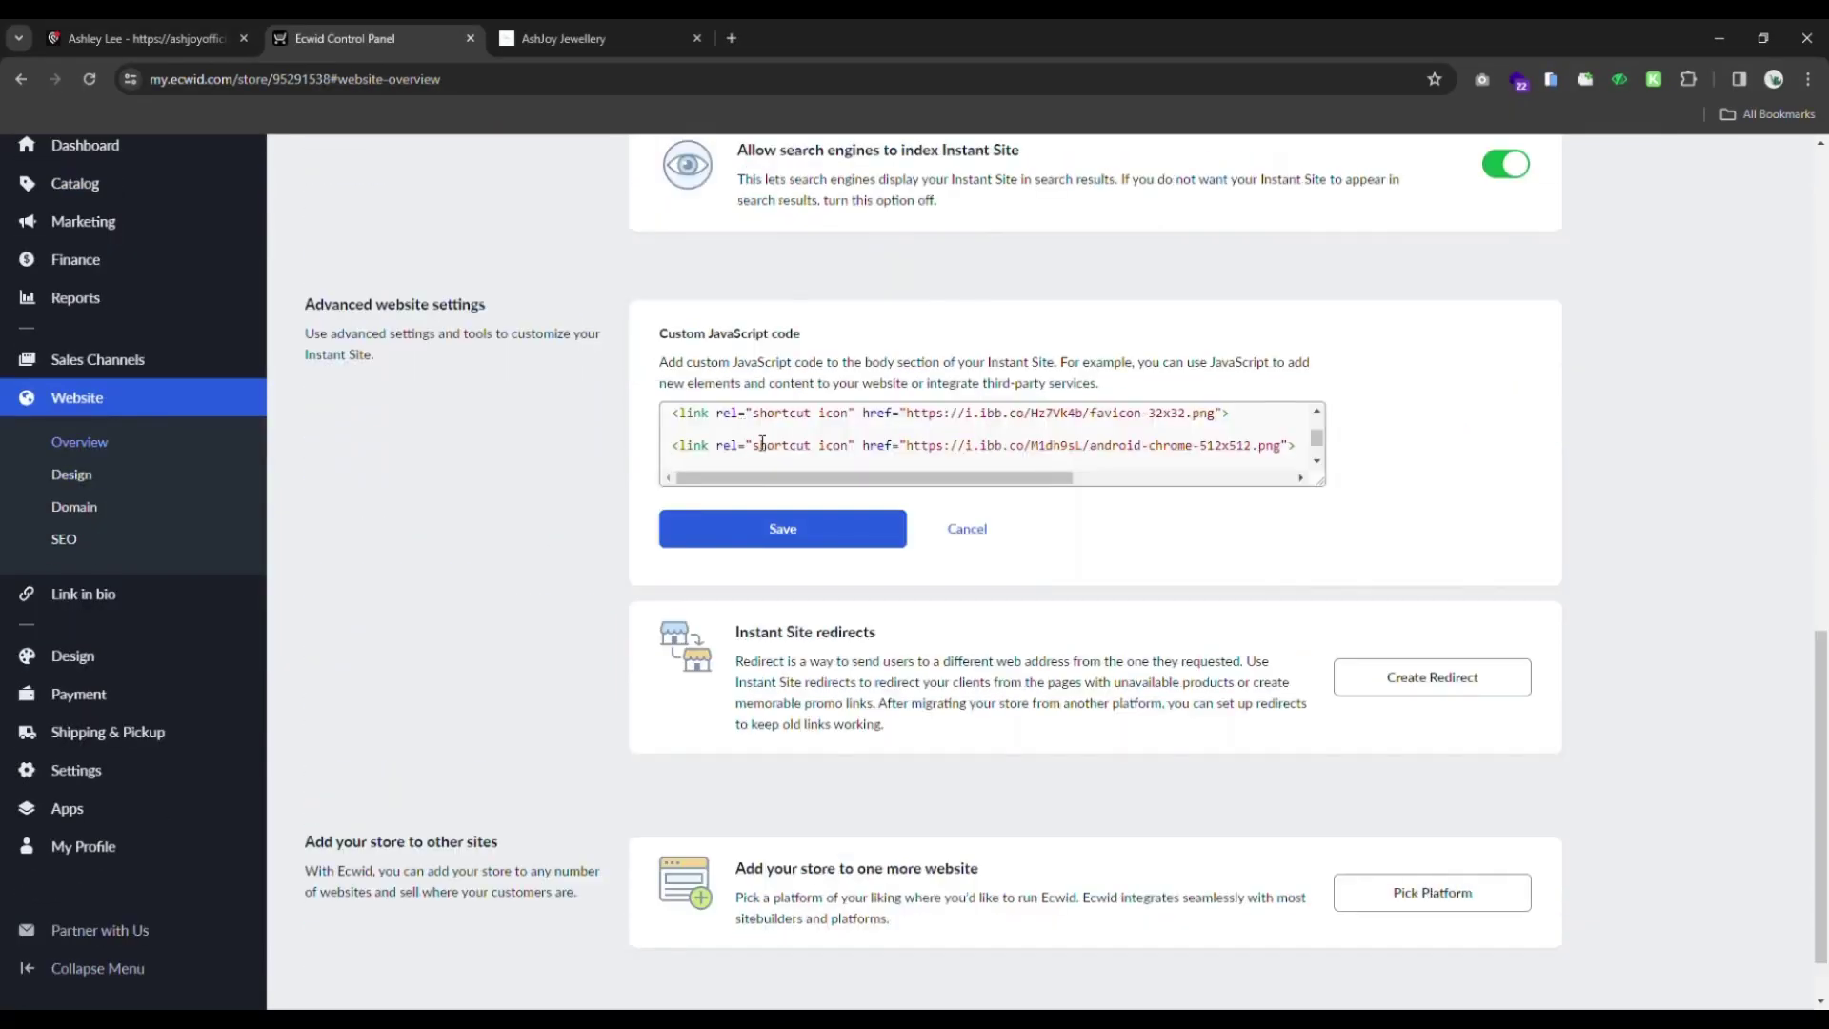
left_click(748, 522)
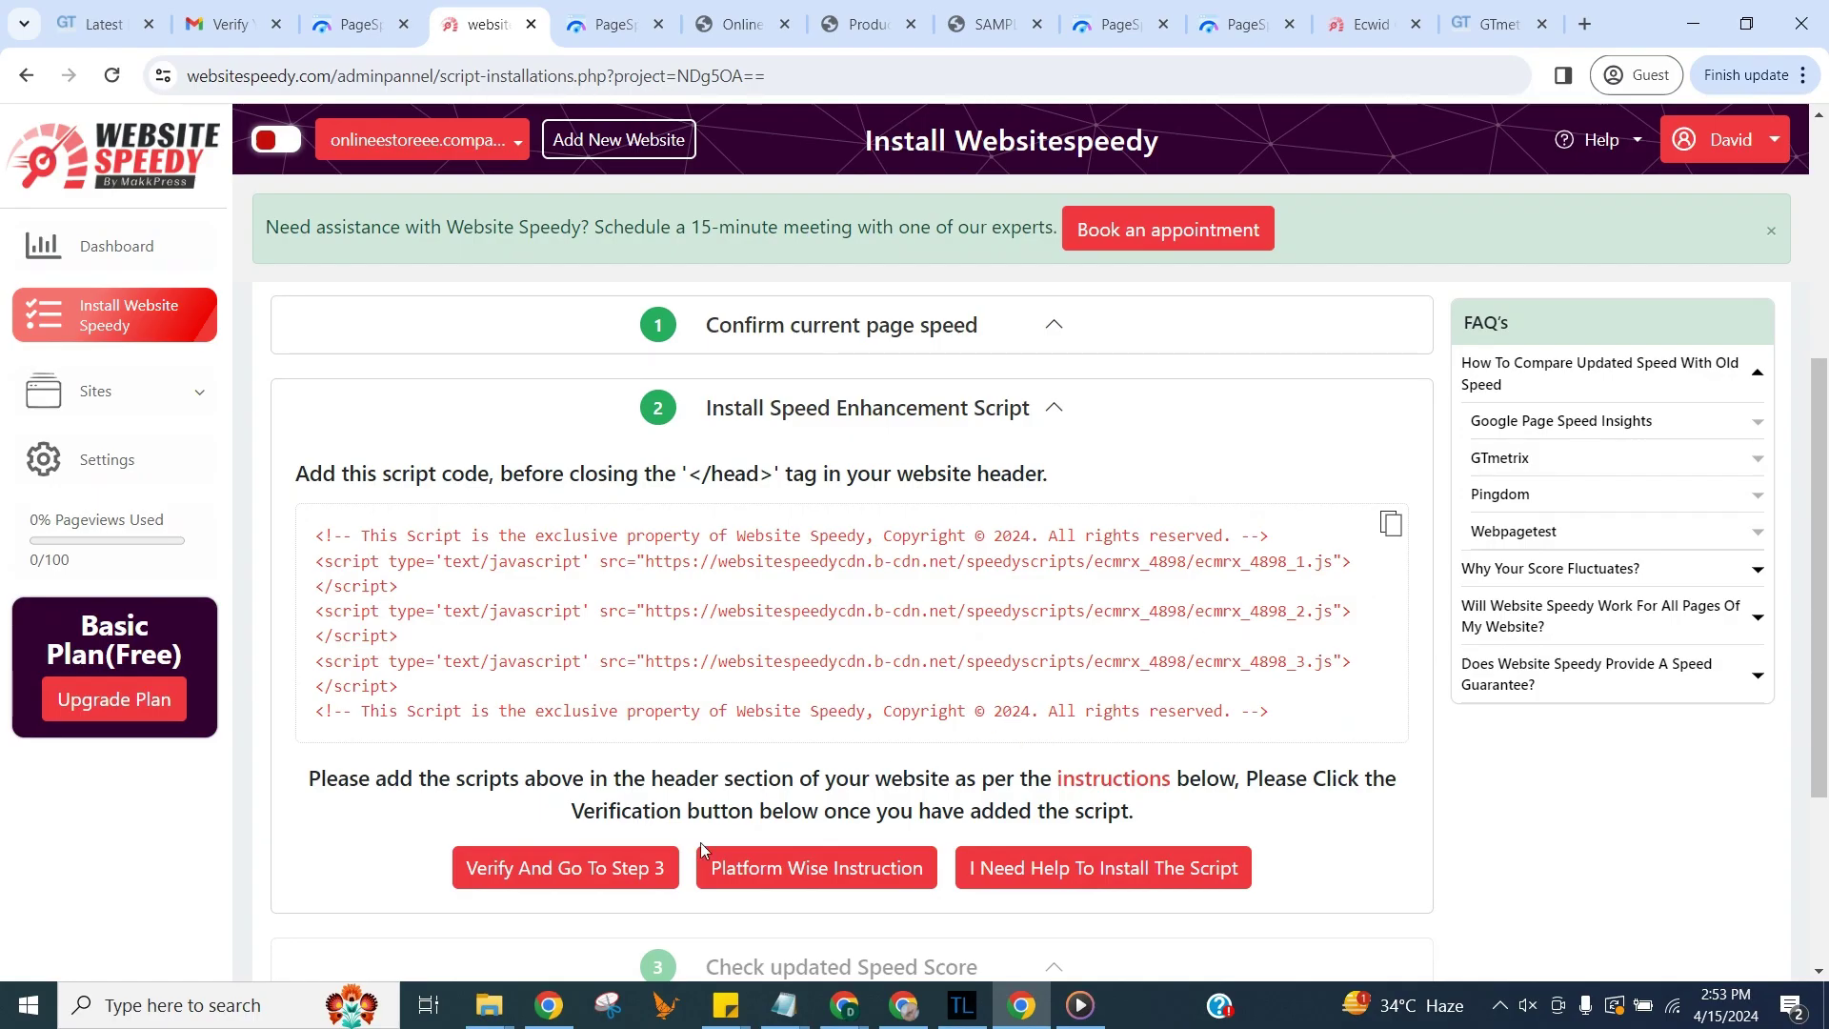
Step: Verify the installed script and analyse the updated speed scores
left_click(660, 867)
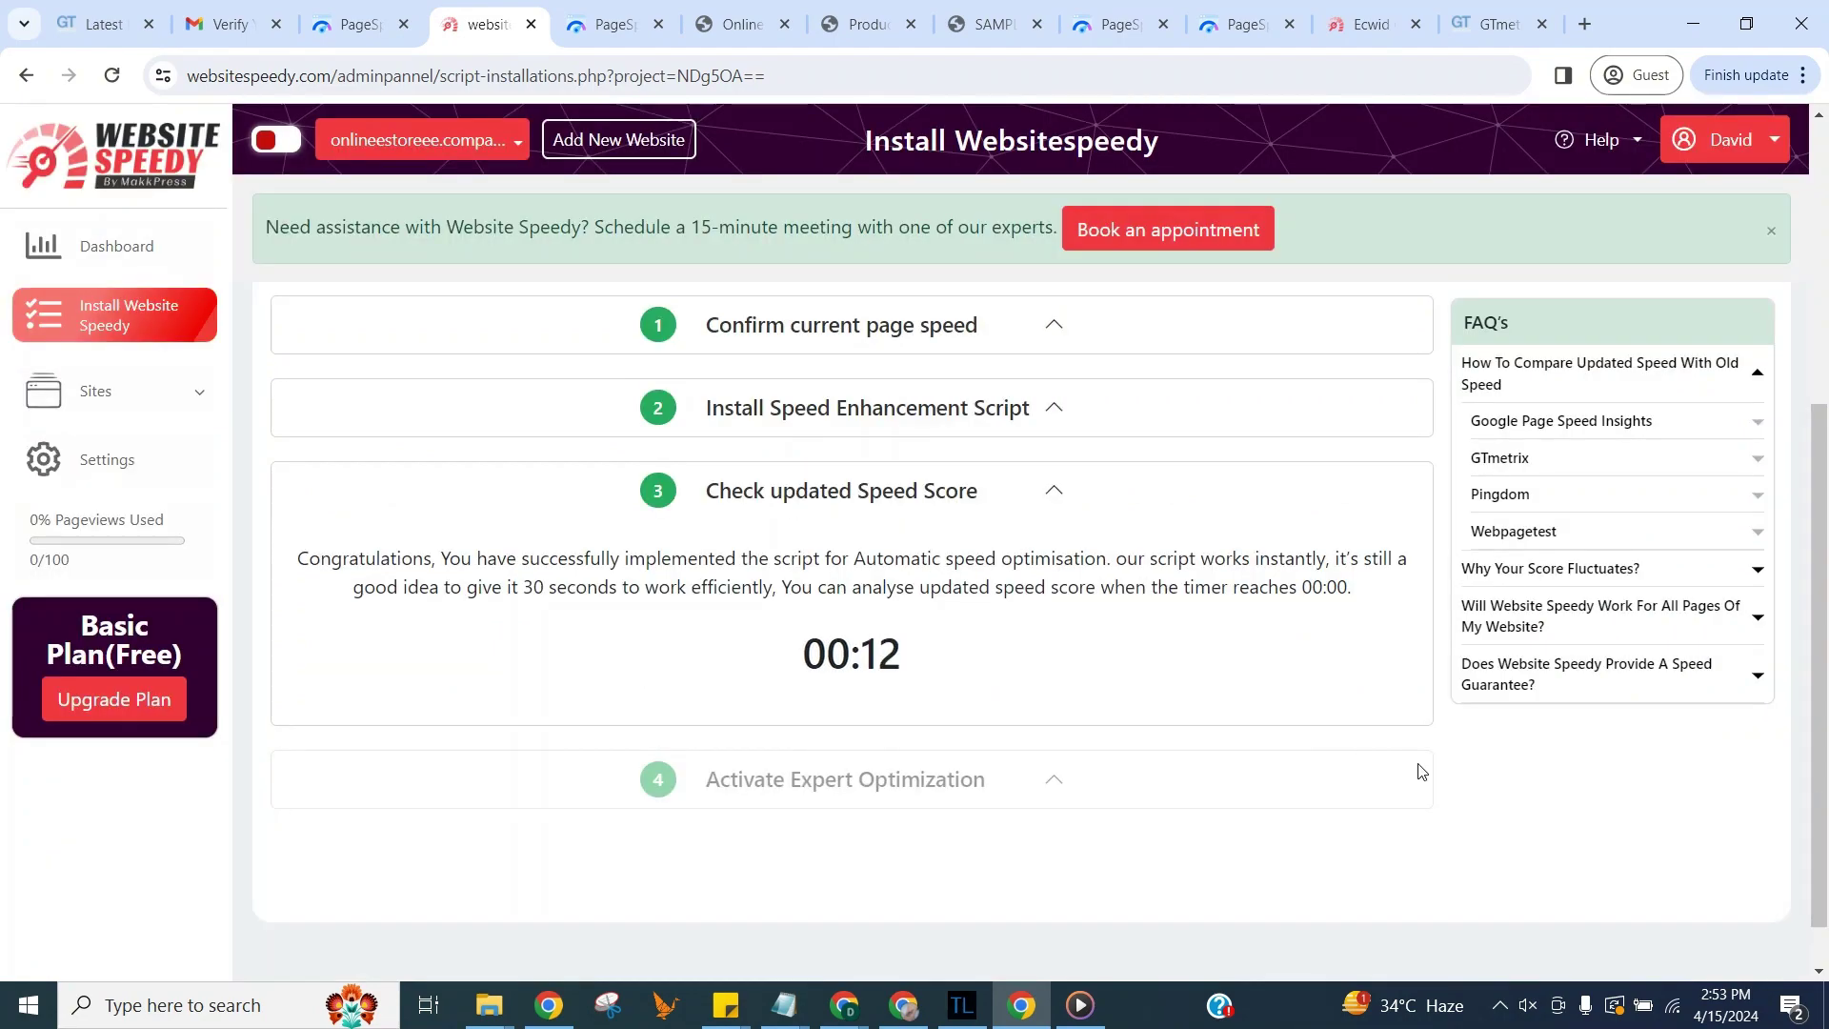
left_click(931, 757)
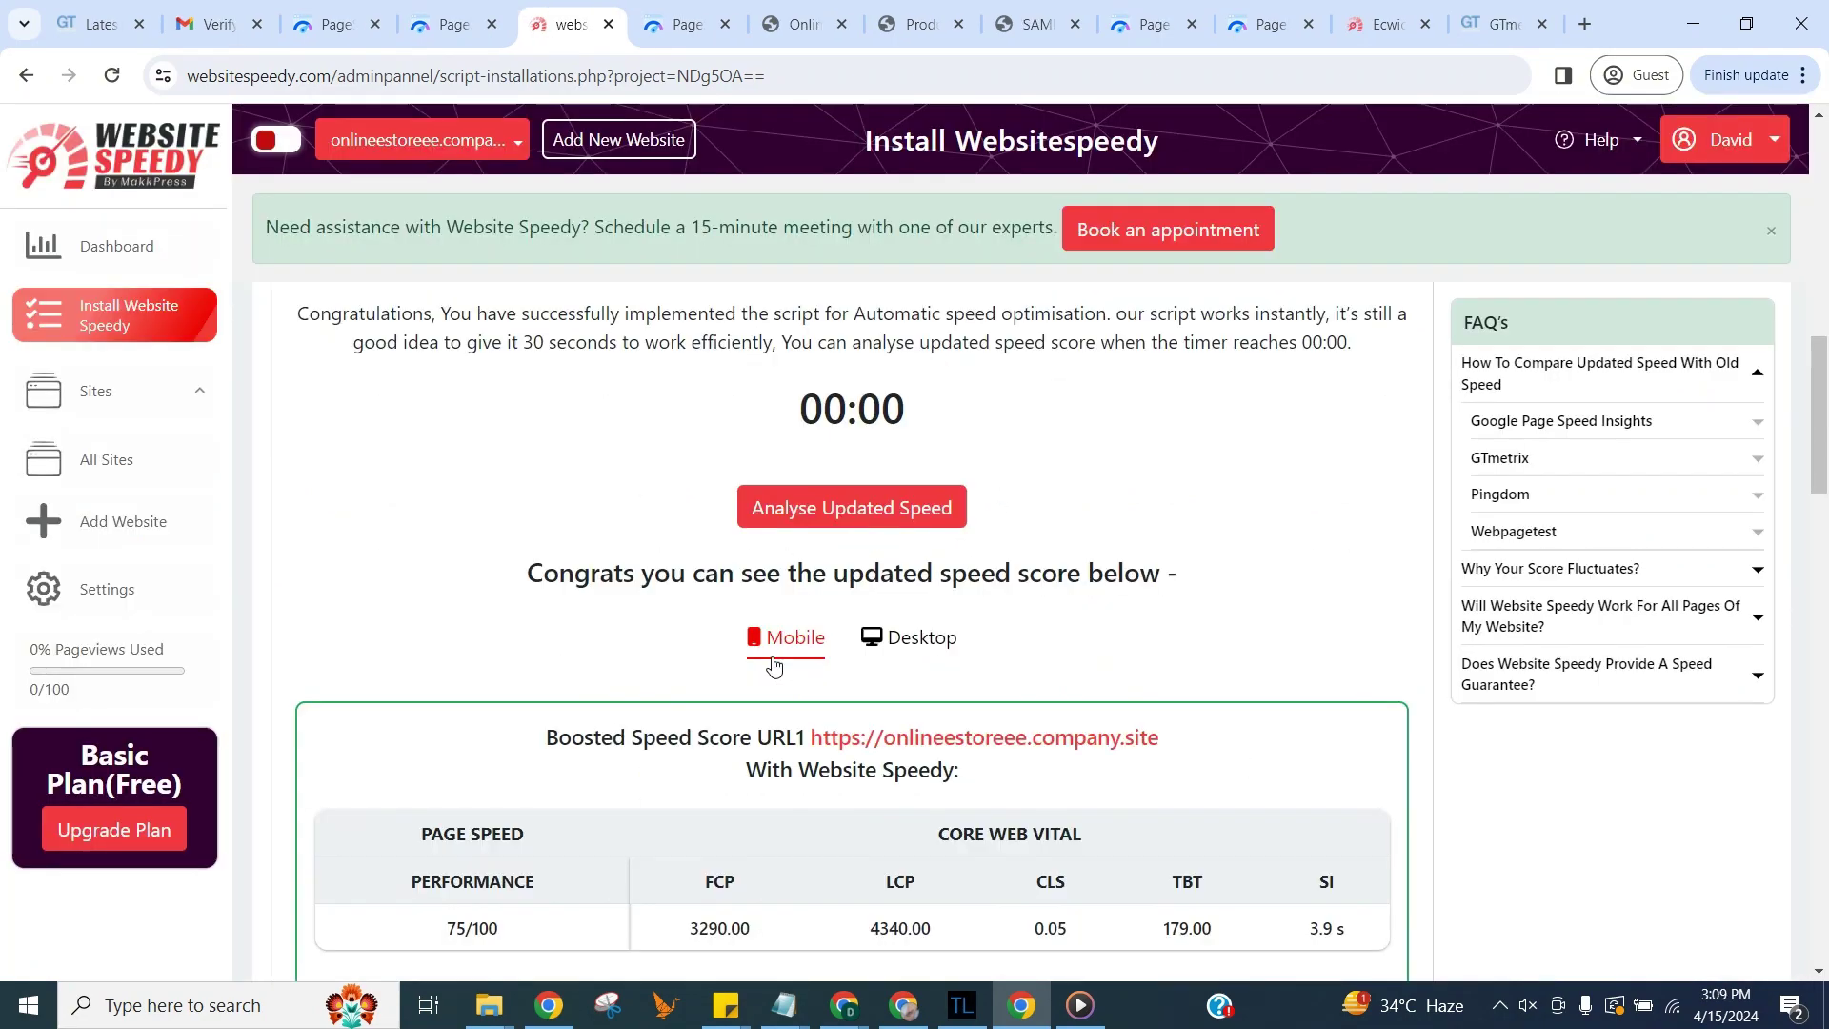
scroll(774, 664, "down", 13)
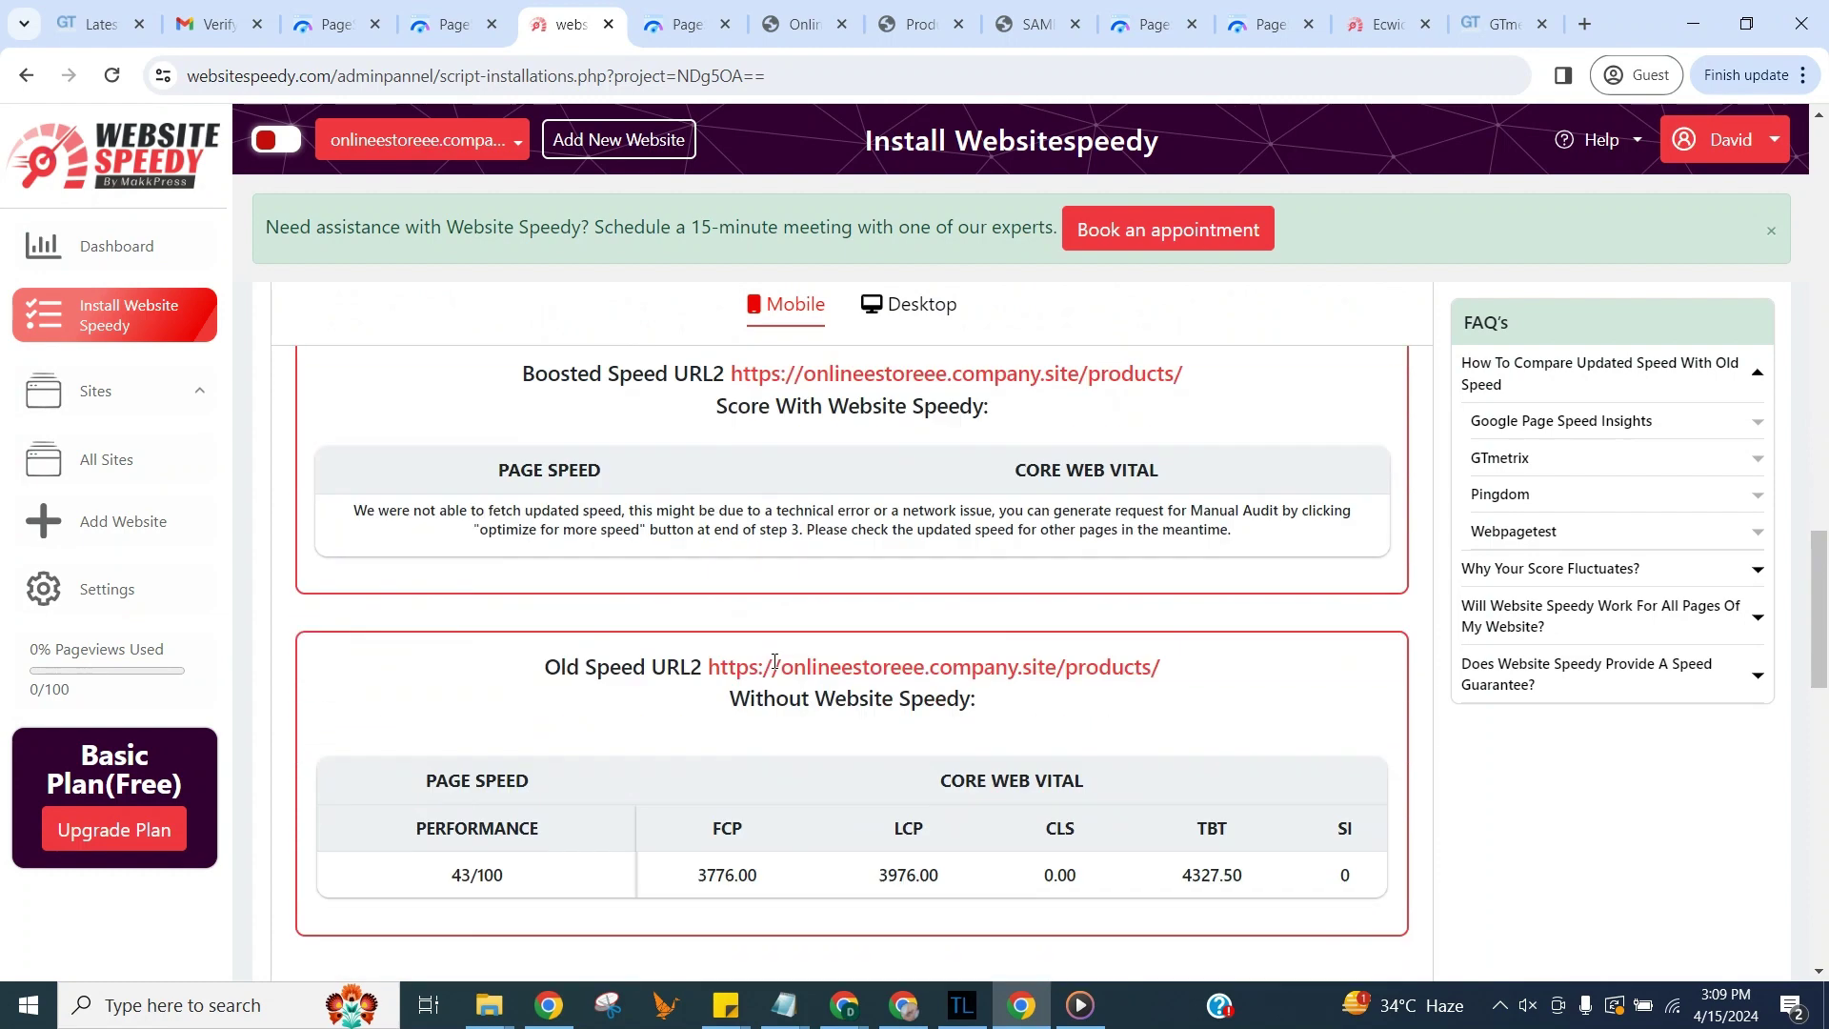
scroll(773, 660, "down", 4)
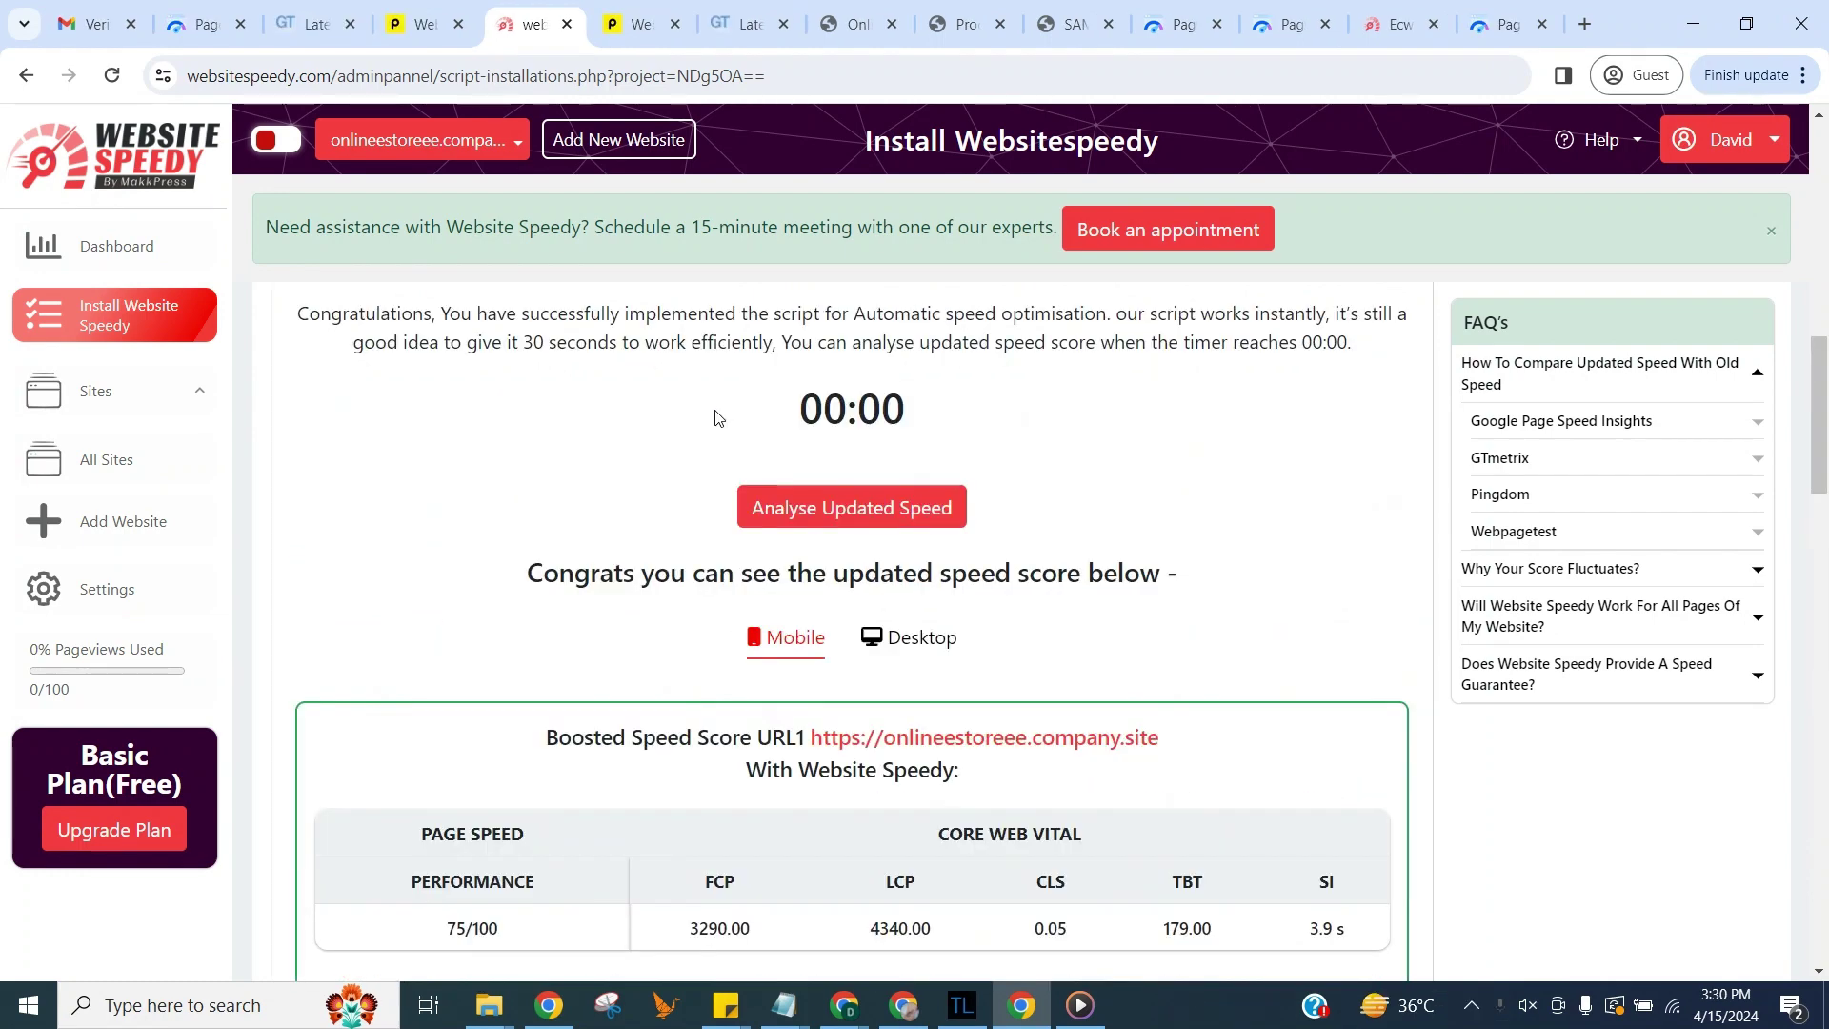
Step: In Pingdom, append ?nospeedy to the tested address to bypass Website Speedy
key("ctrl+Tab")
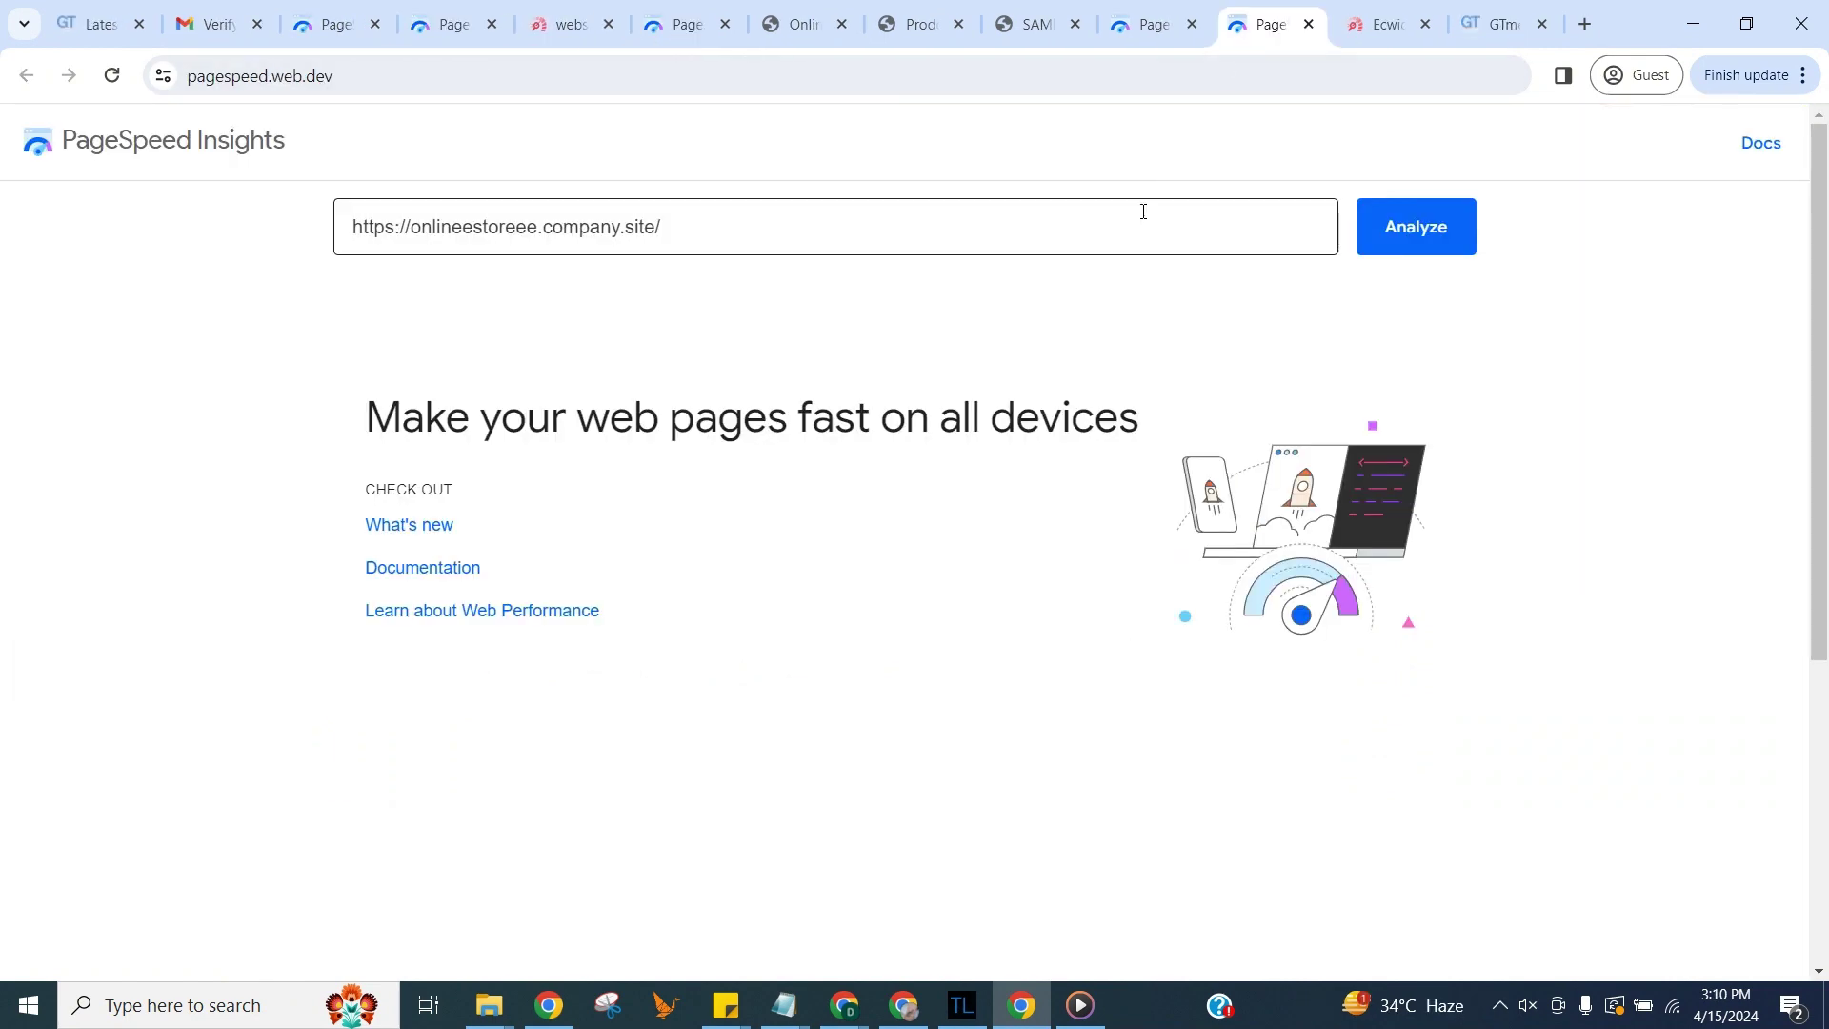
left_click(1139, 225)
type("?nospeedy")
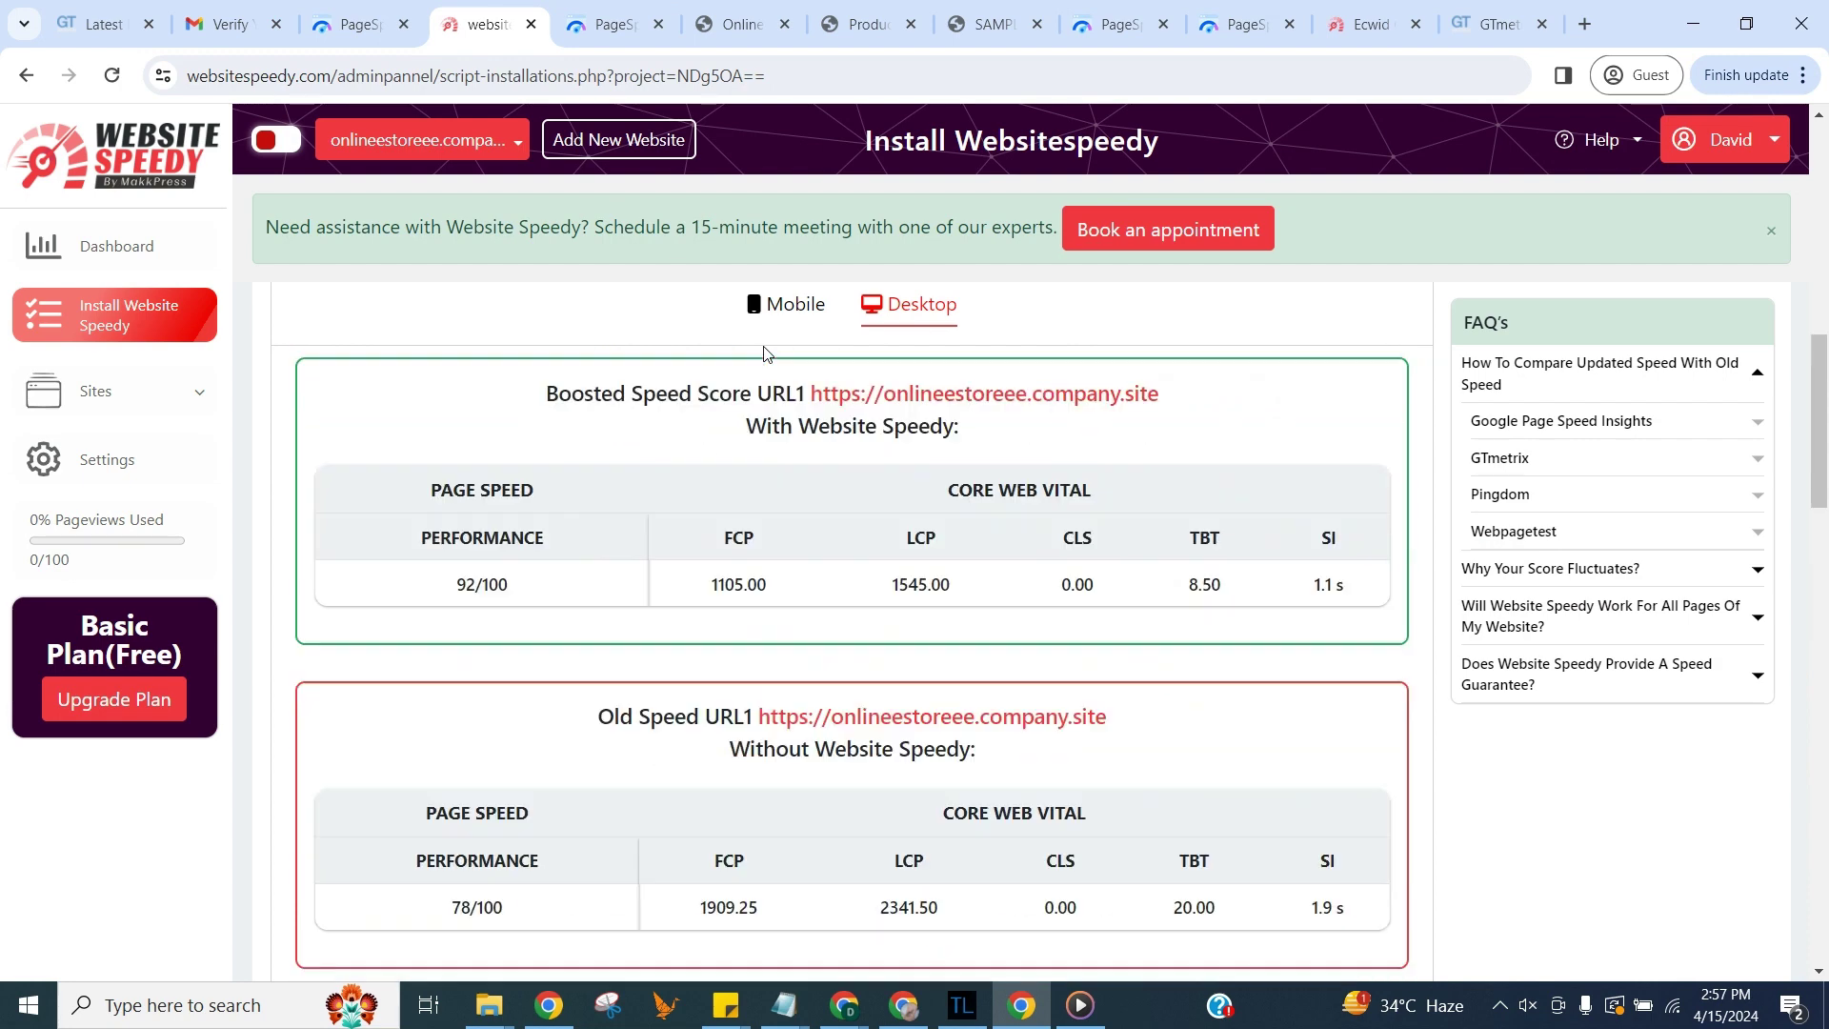
Step: Scroll back up and expand Sites in the sidebar to reach the site options
scroll(763, 353, "up", 10)
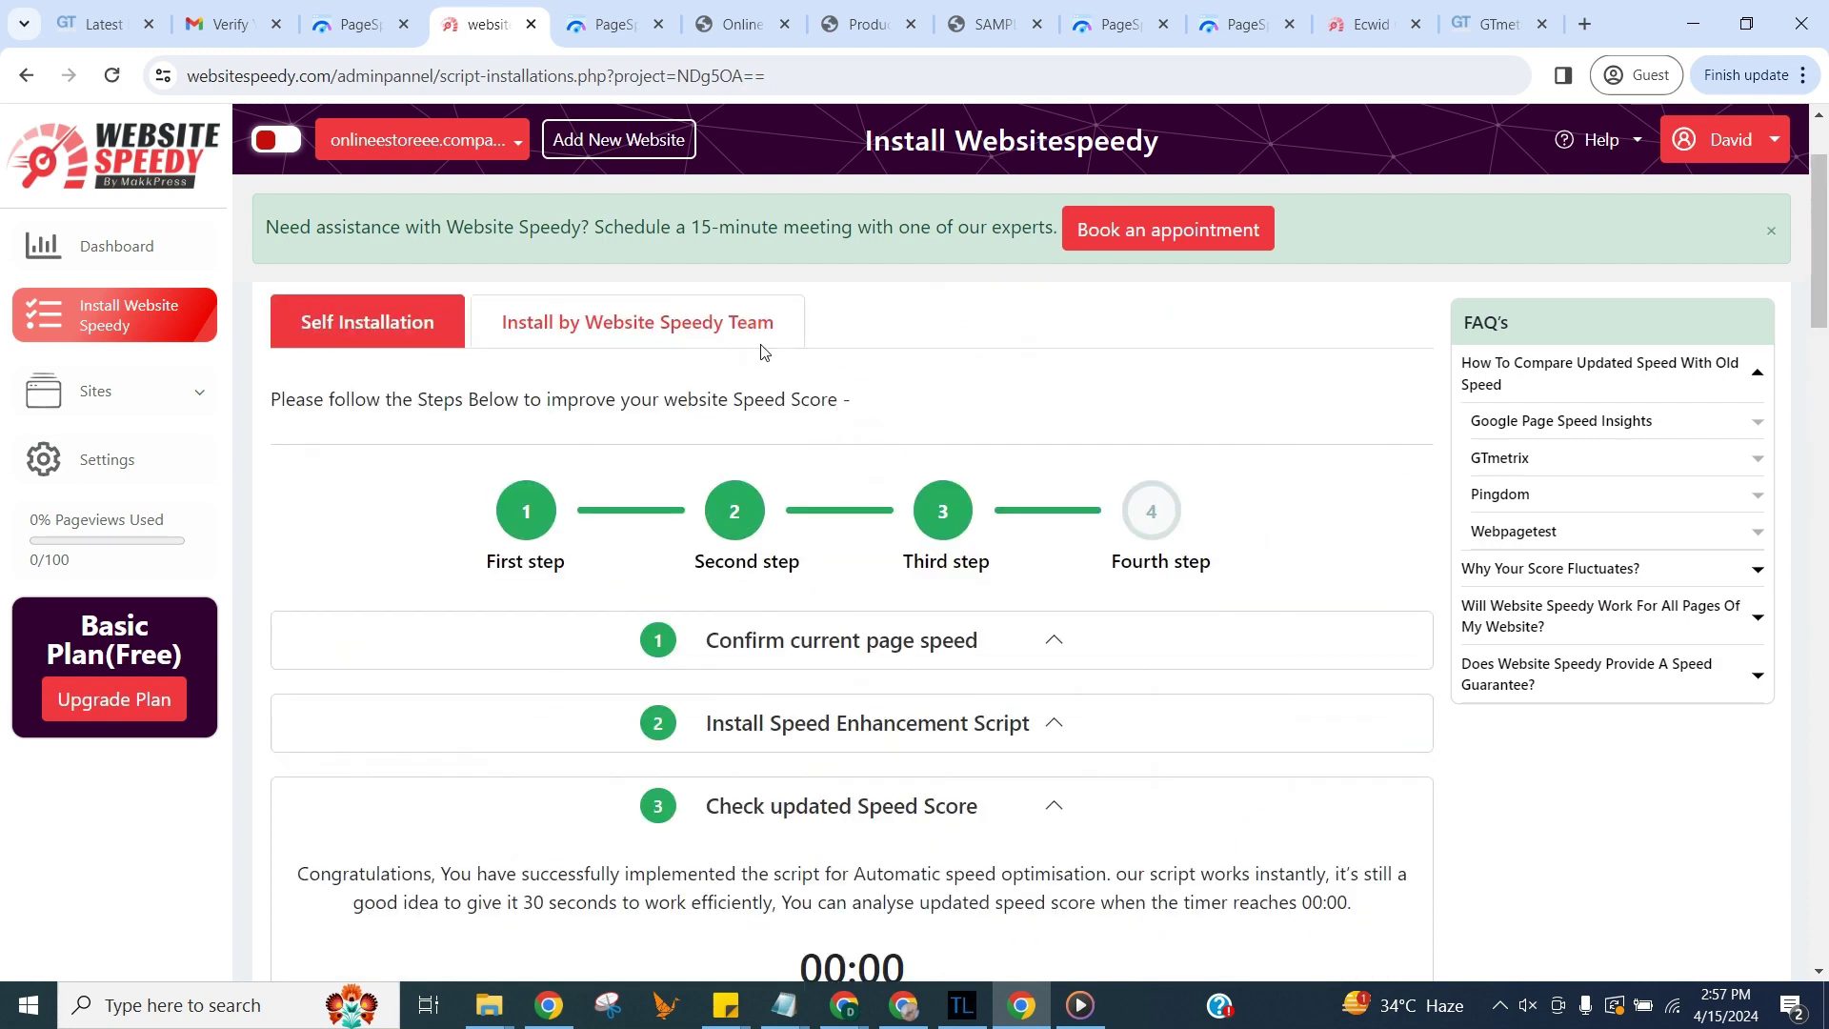
scroll(762, 353, "up", 2)
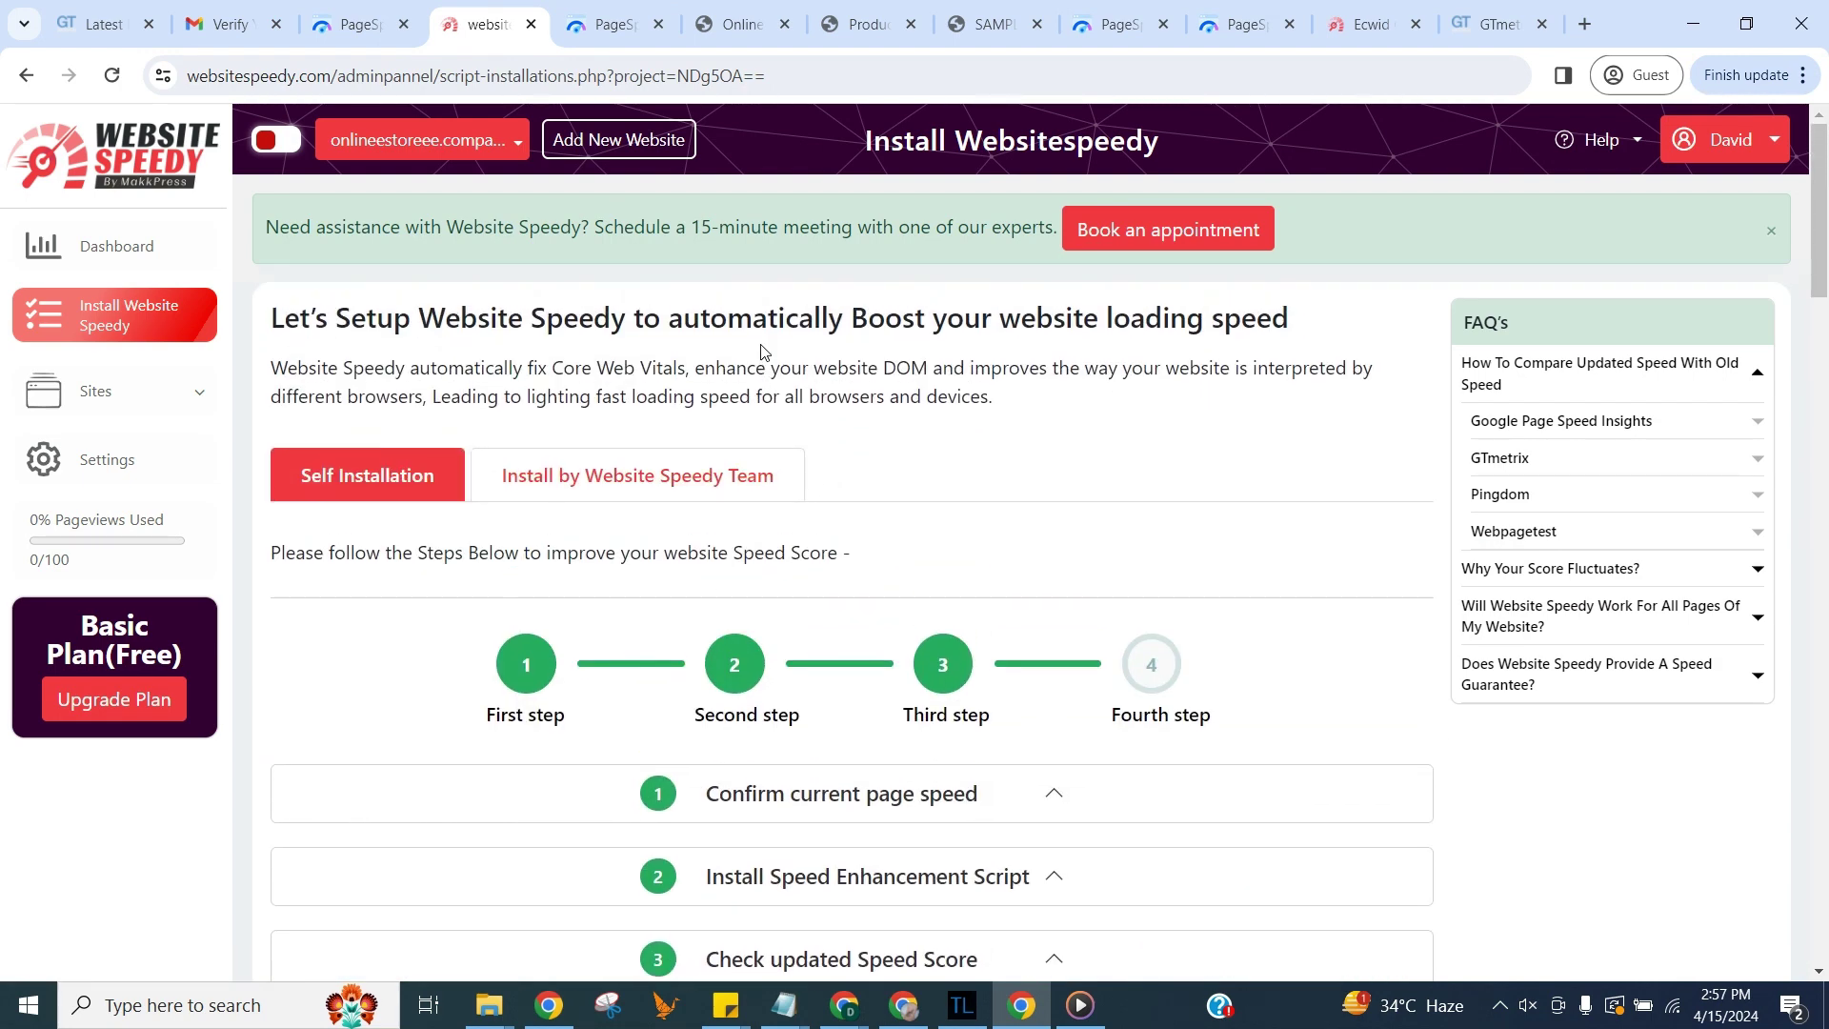
left_click(196, 393)
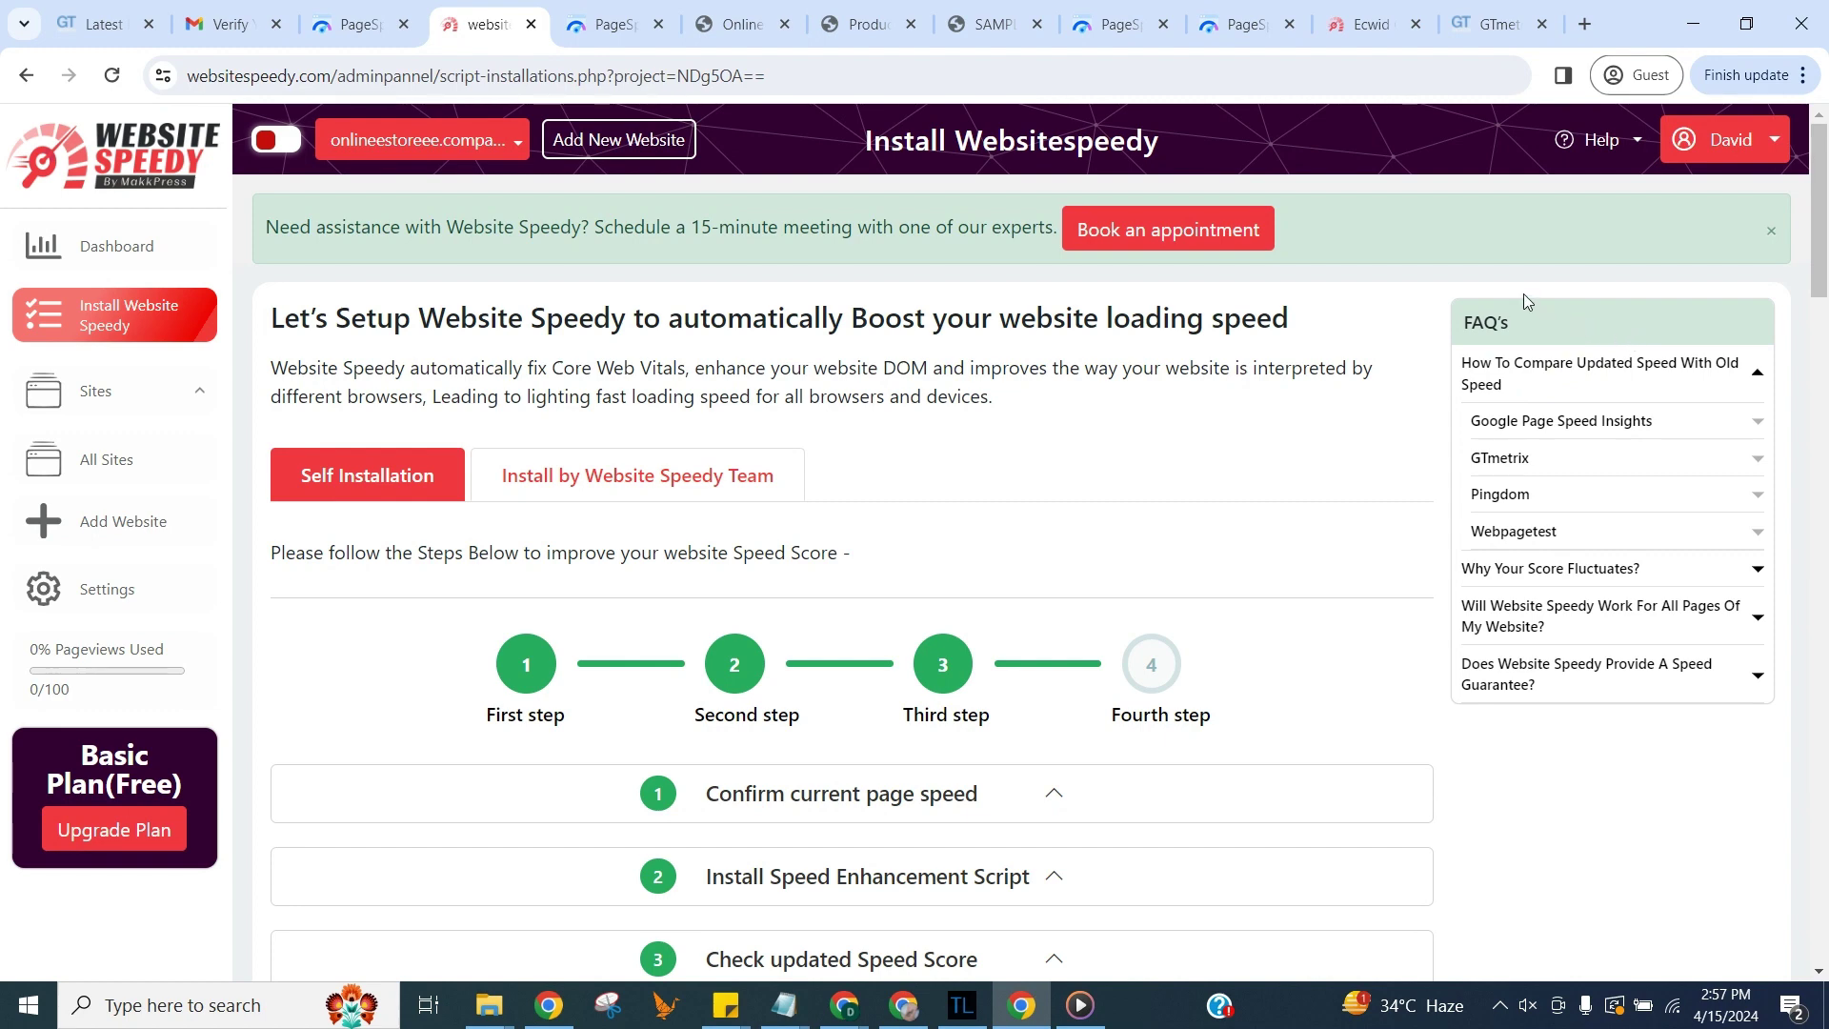
left_click(1360, 32)
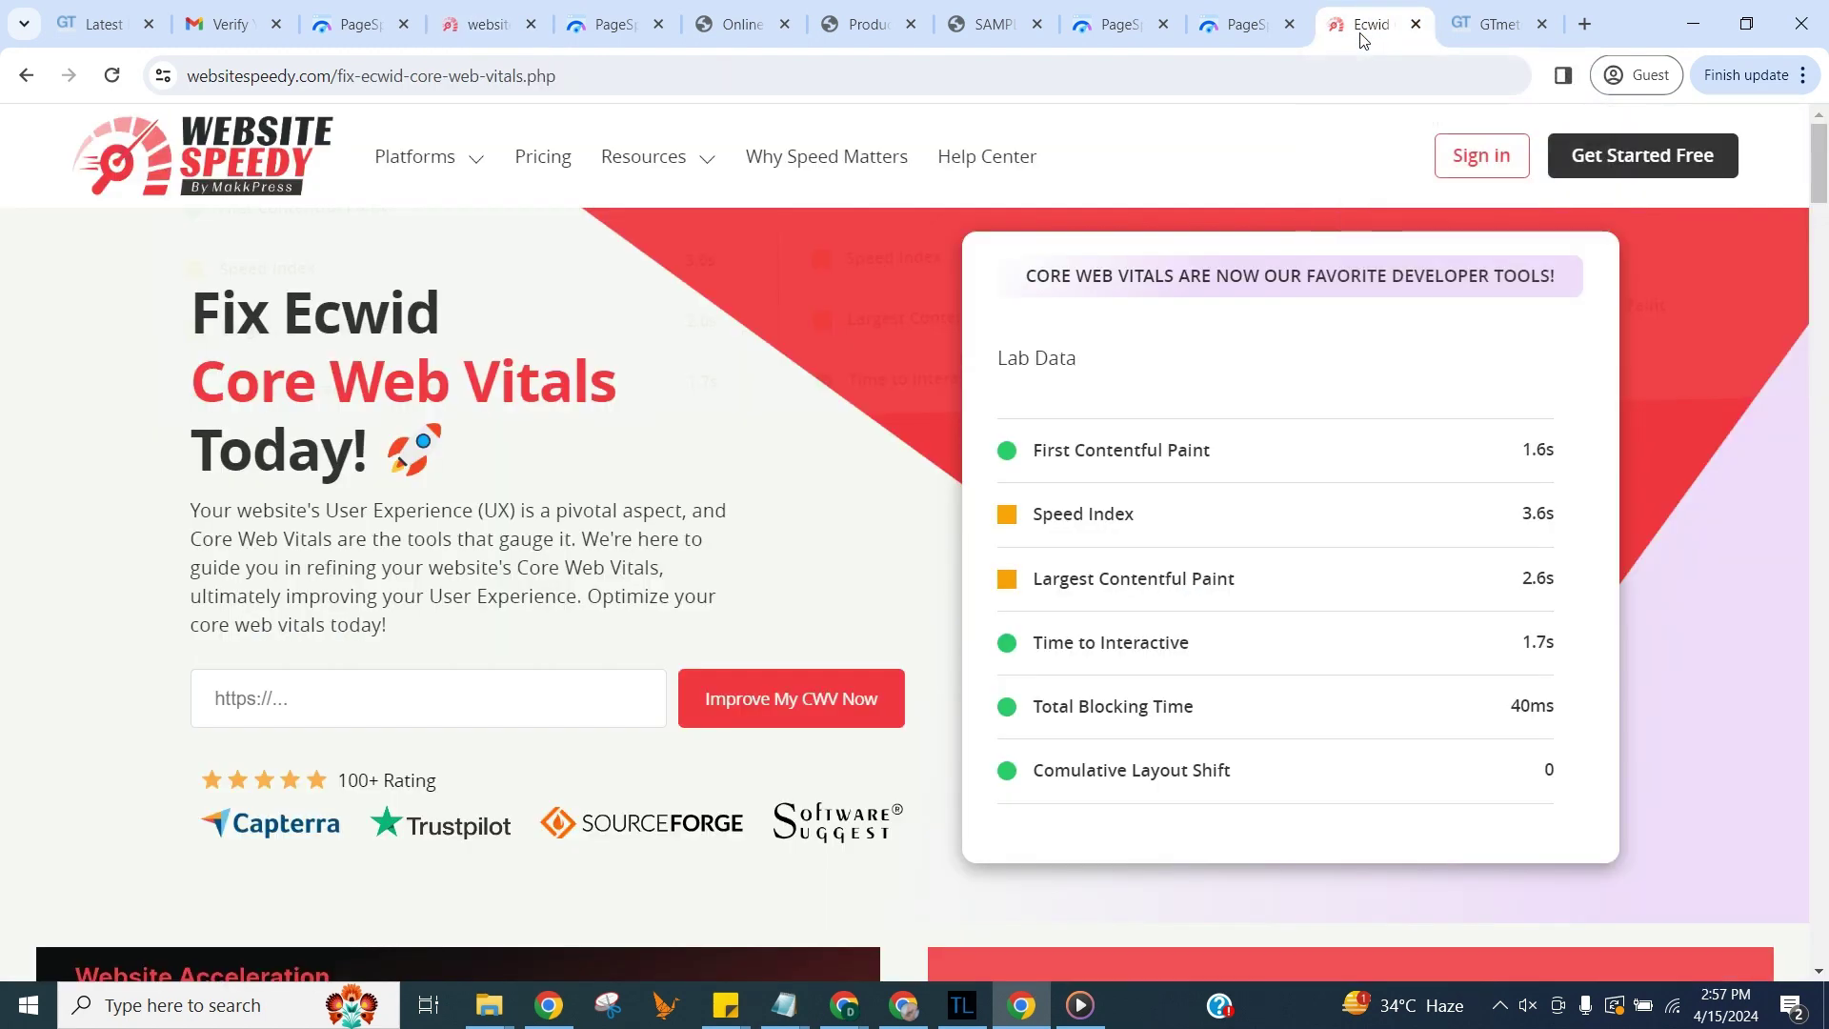